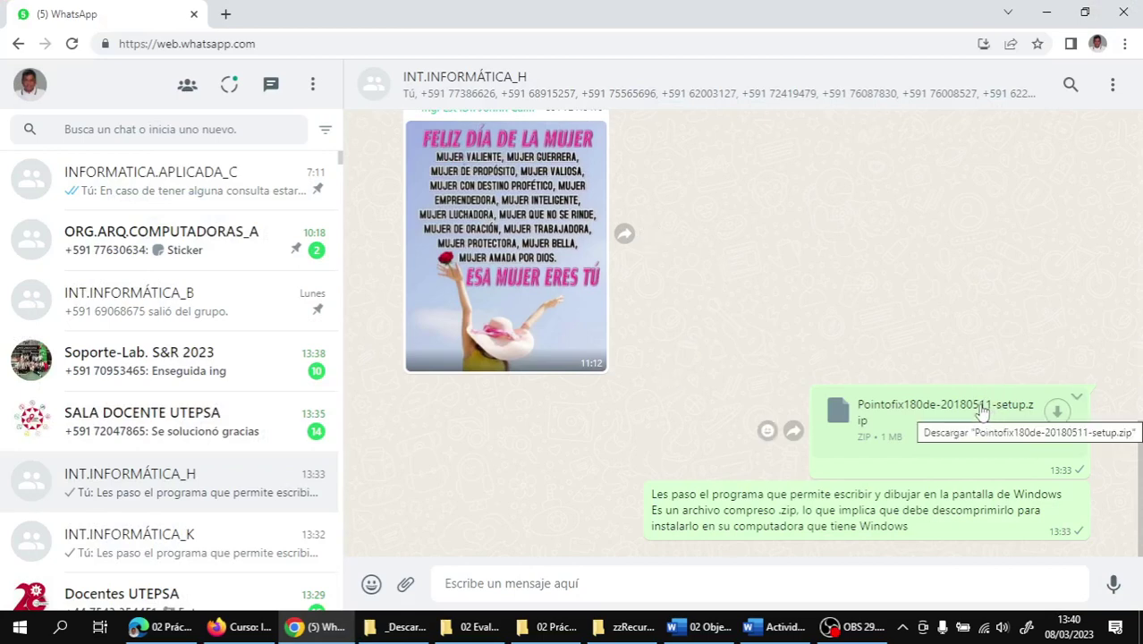
- Download Pointofix180de-20180511-setup.zip from the INT.INFORMÁTICA_H chat, then switch to File Explorer and show the _Descargas folder on drive D
{"action": "left_click", "coordinate": [1057, 415]}
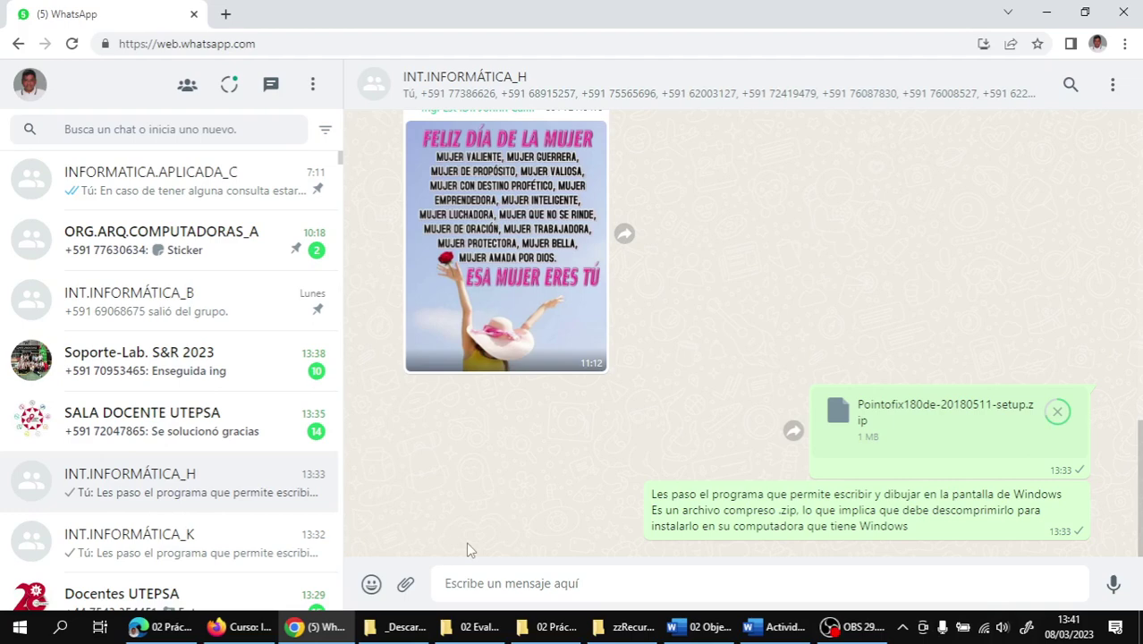
{"action": "left_click", "coordinate": [410, 628]}
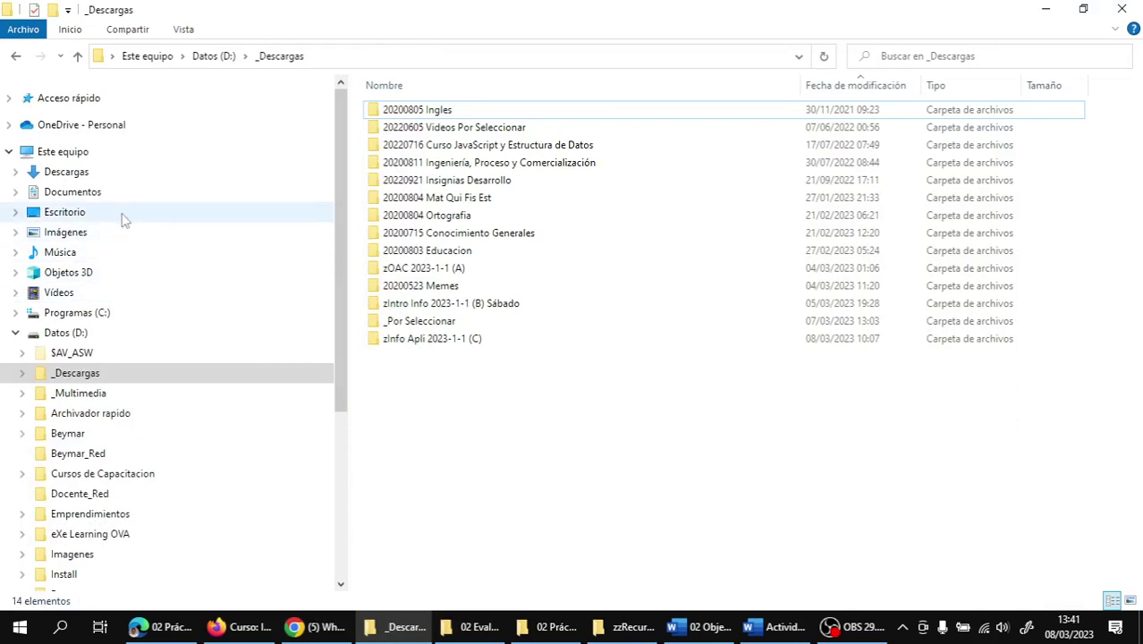
{"action": "left_click", "coordinate": [79, 175]}
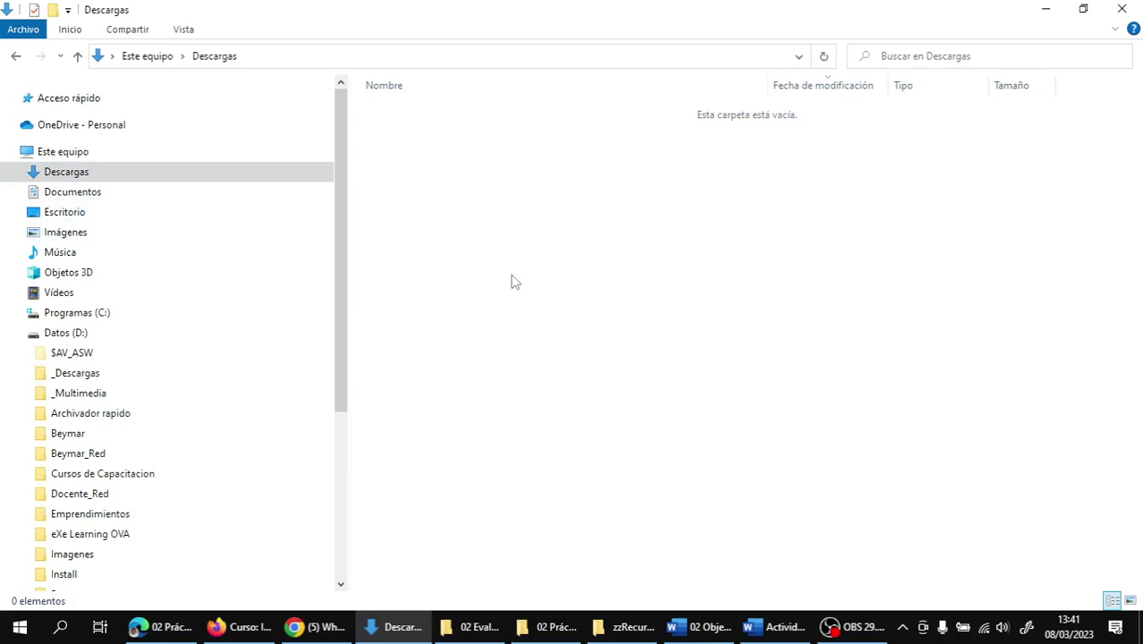
{"action": "left_click", "coordinate": [75, 375]}
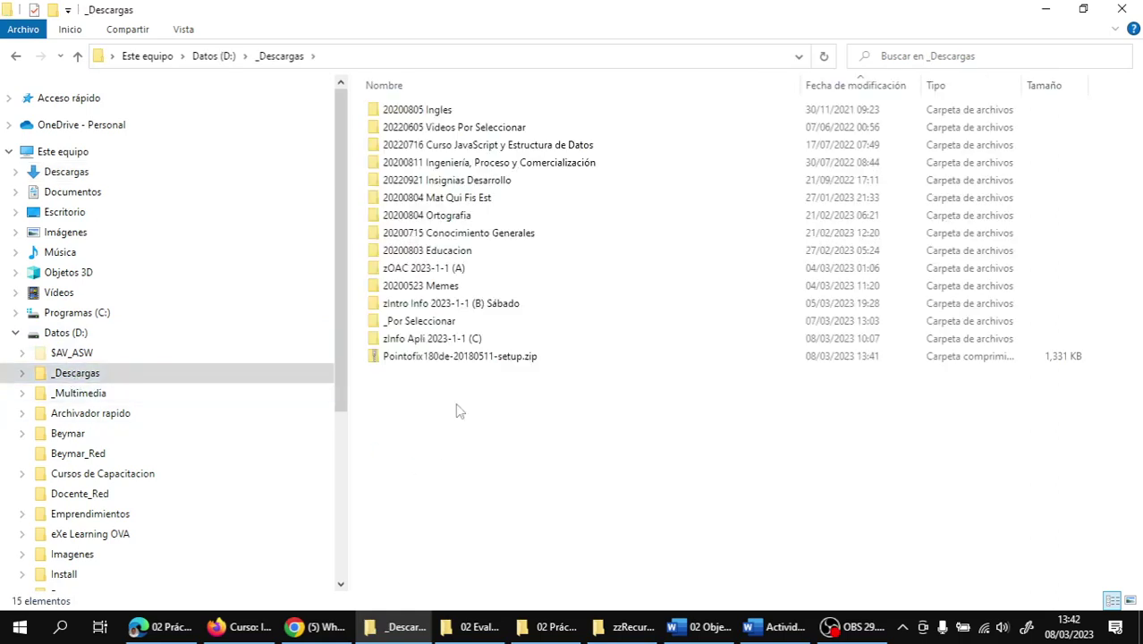
- Extract Pointofix180de-20180511-setup.zip directly into the _Descargas folder with 7-Zip and refresh the file listing
{"action": "left_click", "coordinate": [376, 359]}
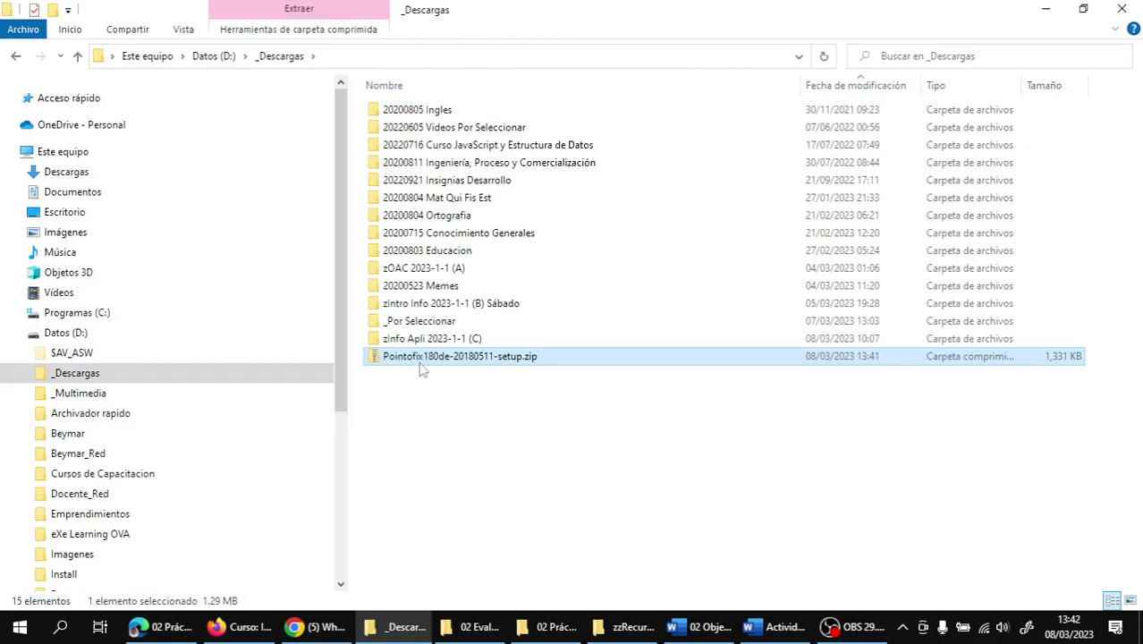
{"action": "left_click", "coordinate": [456, 471]}
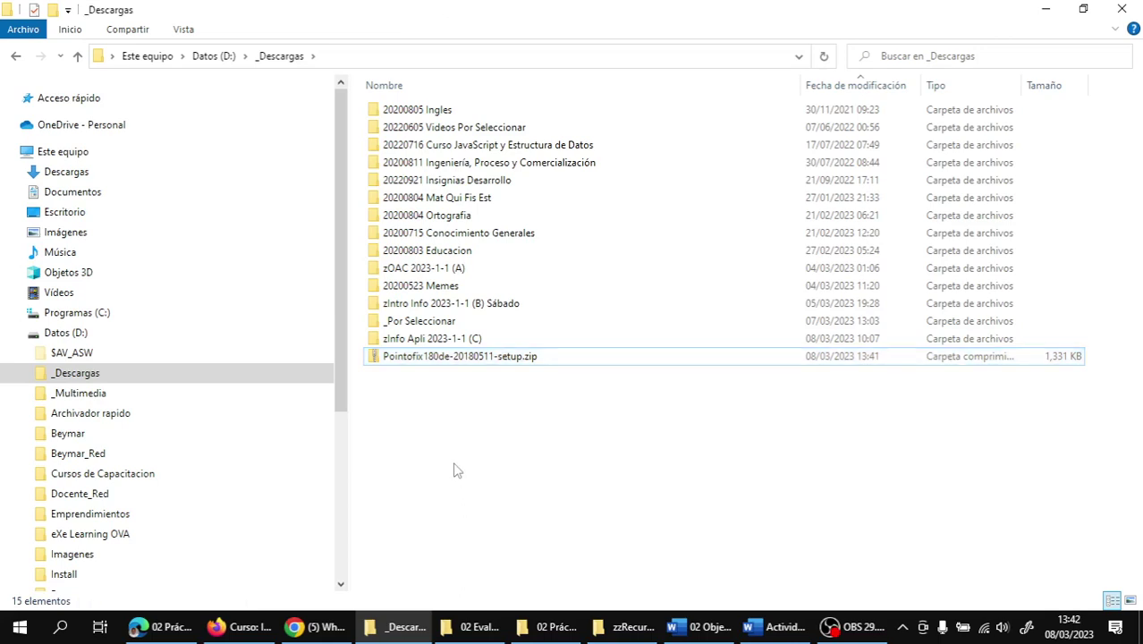
{"action": "right_click", "coordinate": [436, 358]}
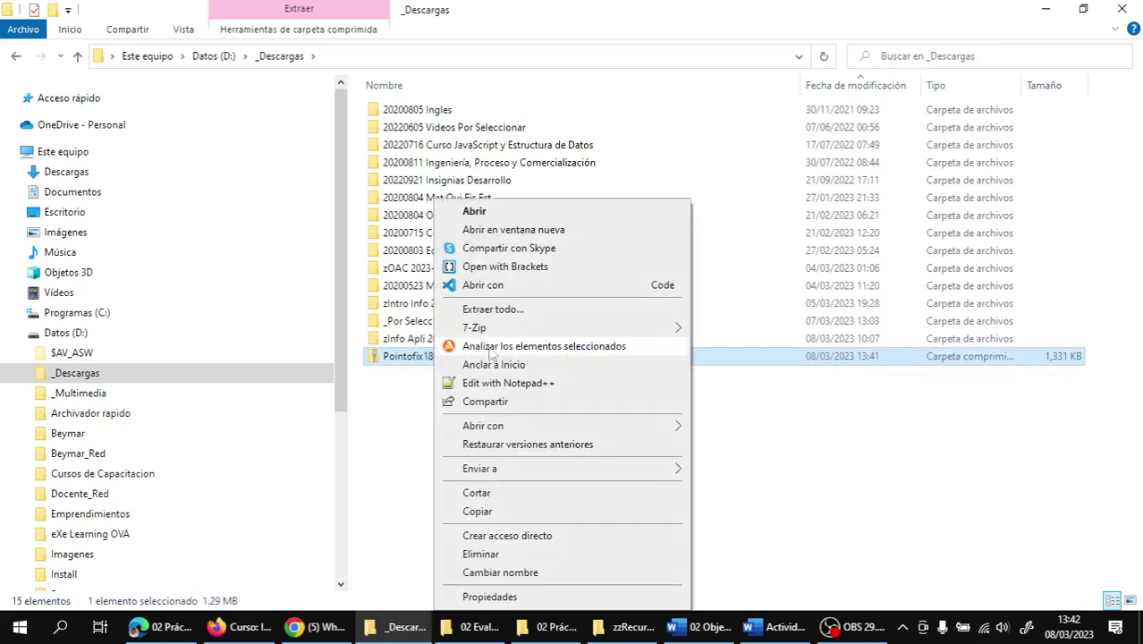
{"action": "mouse_move", "coordinate": [511, 331]}
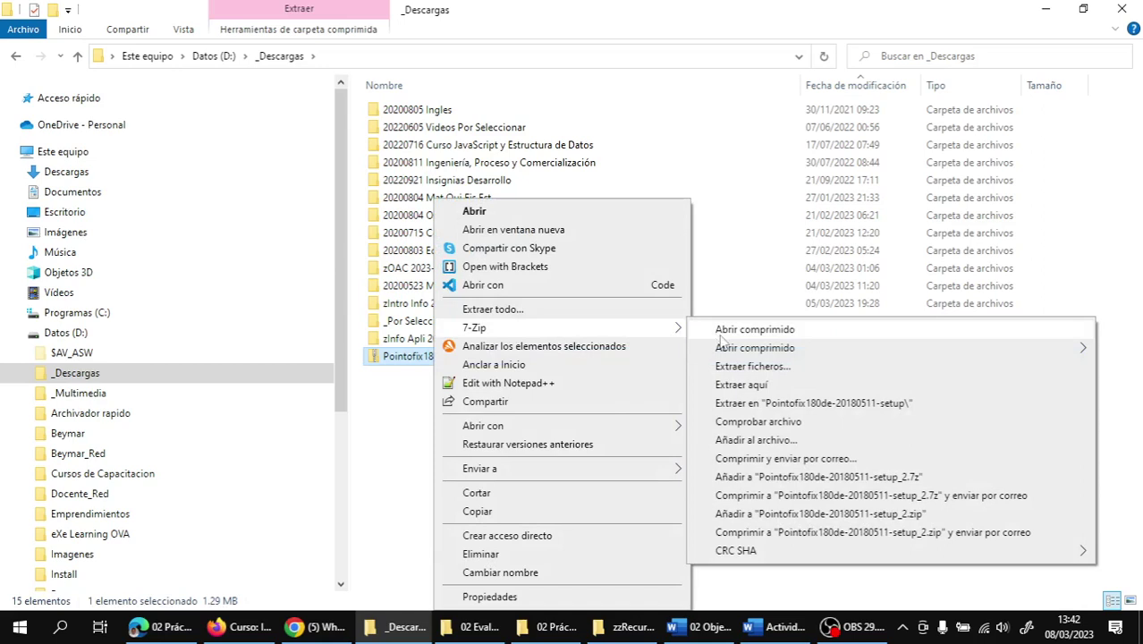
{"action": "left_click", "coordinate": [749, 386]}
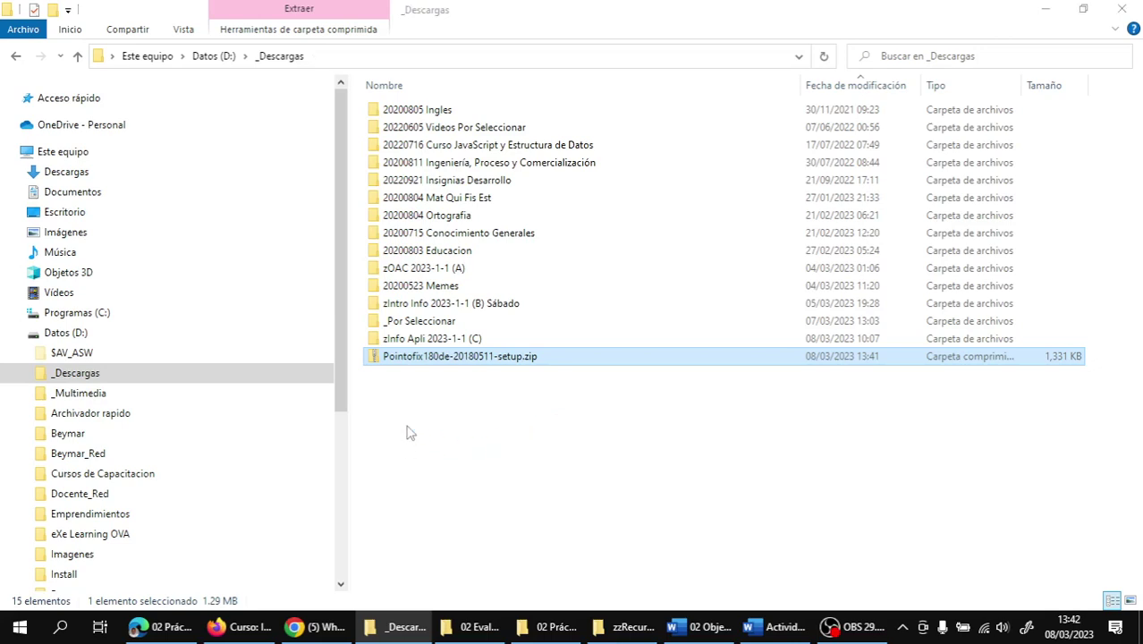
{"action": "left_click", "coordinate": [485, 461]}
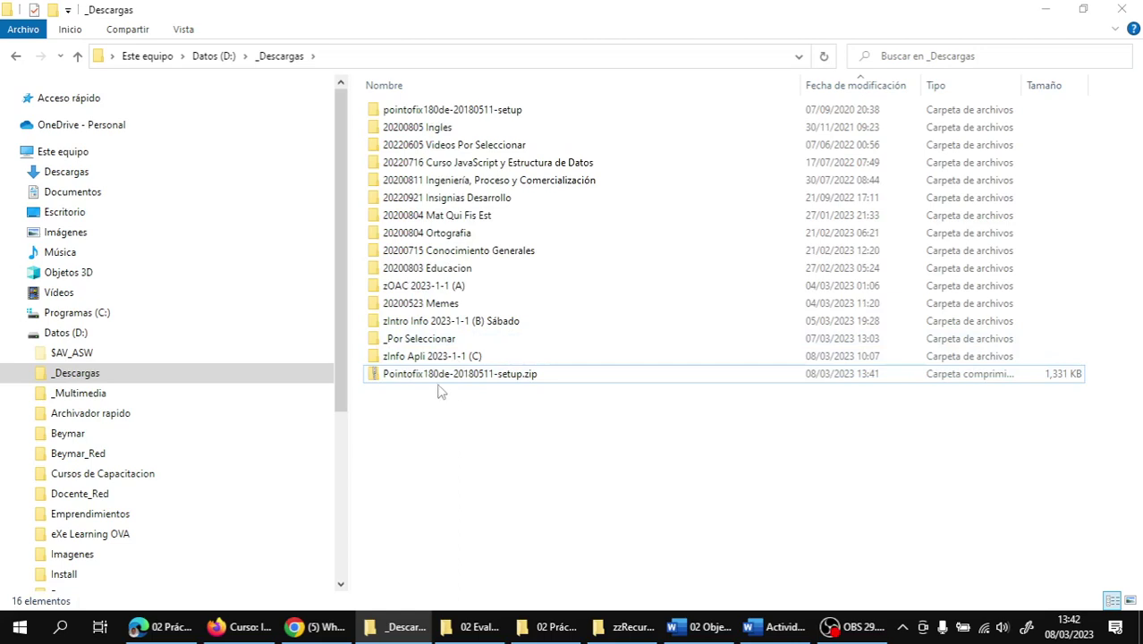
{"action": "right_click", "coordinate": [423, 433]}
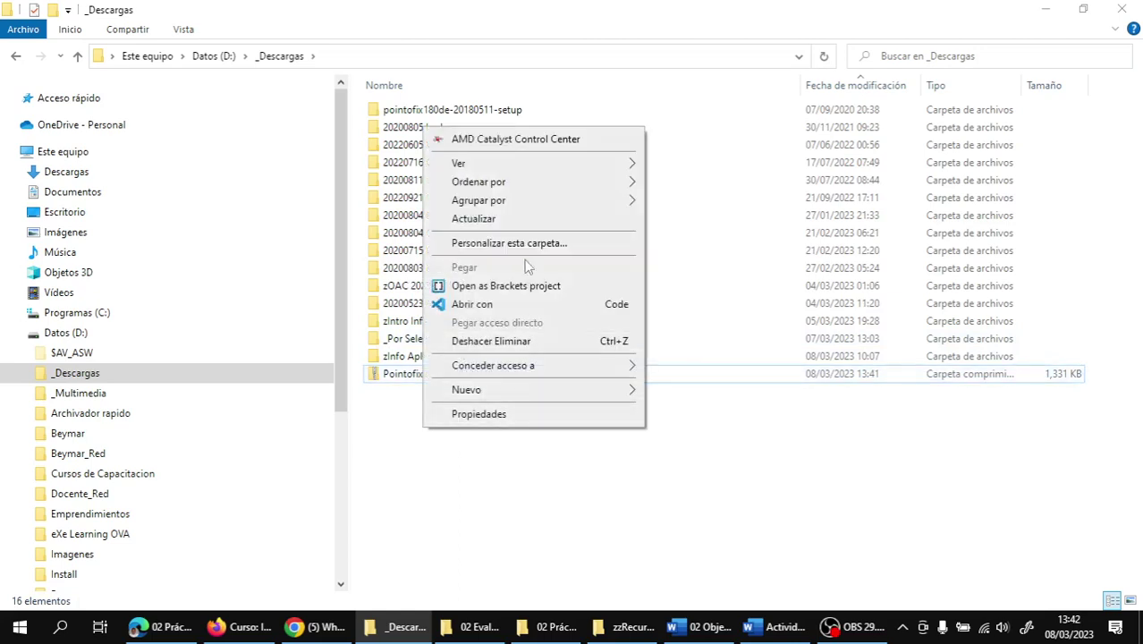
{"action": "left_click", "coordinate": [515, 219]}
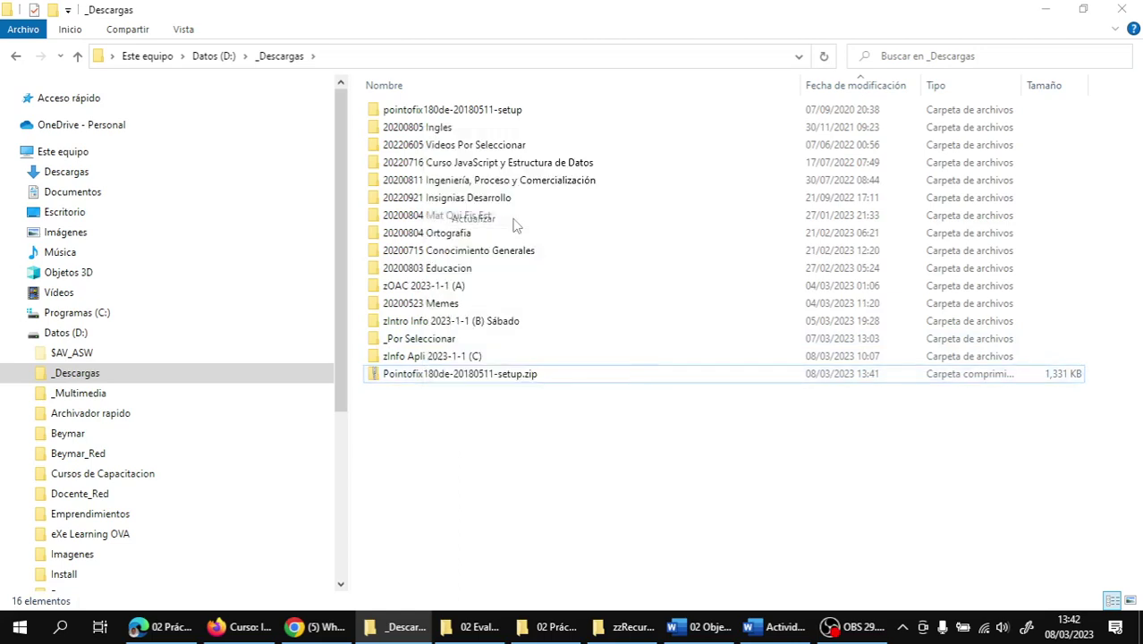
- Open the extracted pointofix180de-20180511-setup folder and view its Leer1ro.txt instructions
{"action": "left_click", "coordinate": [465, 112]}
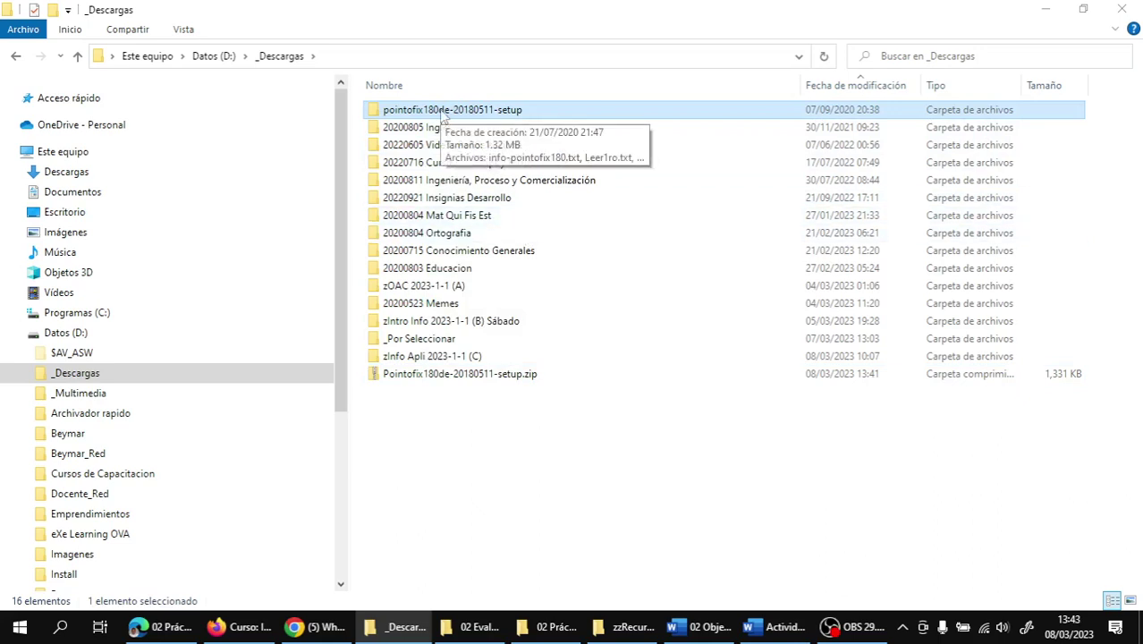
{"action": "key", "text": "End"}
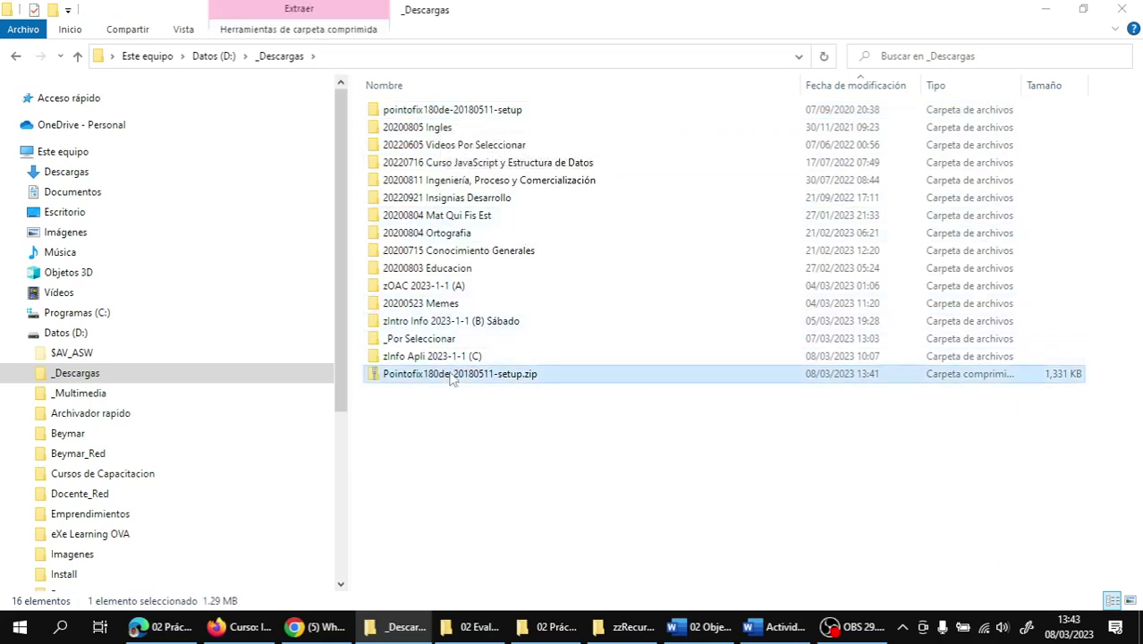
{"action": "double_click", "coordinate": [465, 111]}
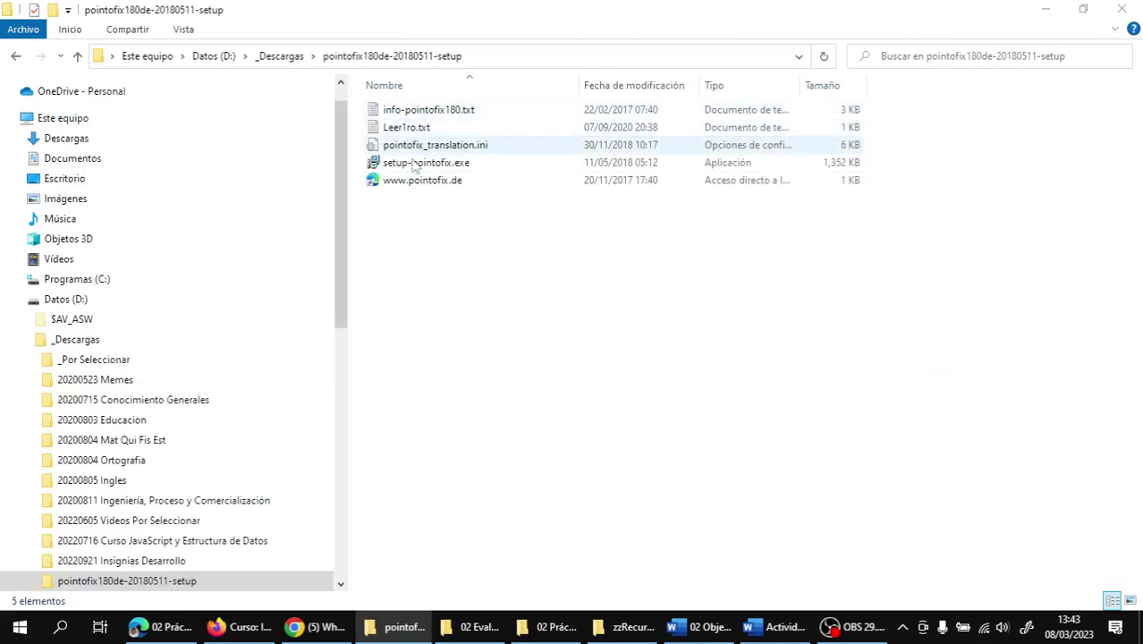
{"action": "left_click", "coordinate": [394, 133]}
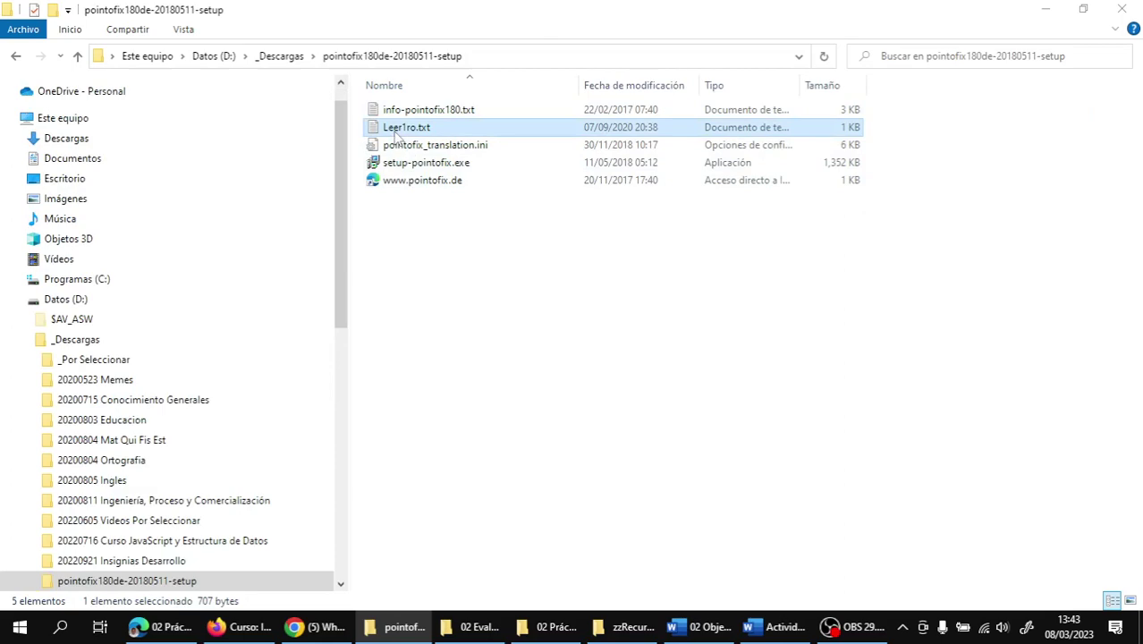
{"action": "double_click", "coordinate": [396, 130]}
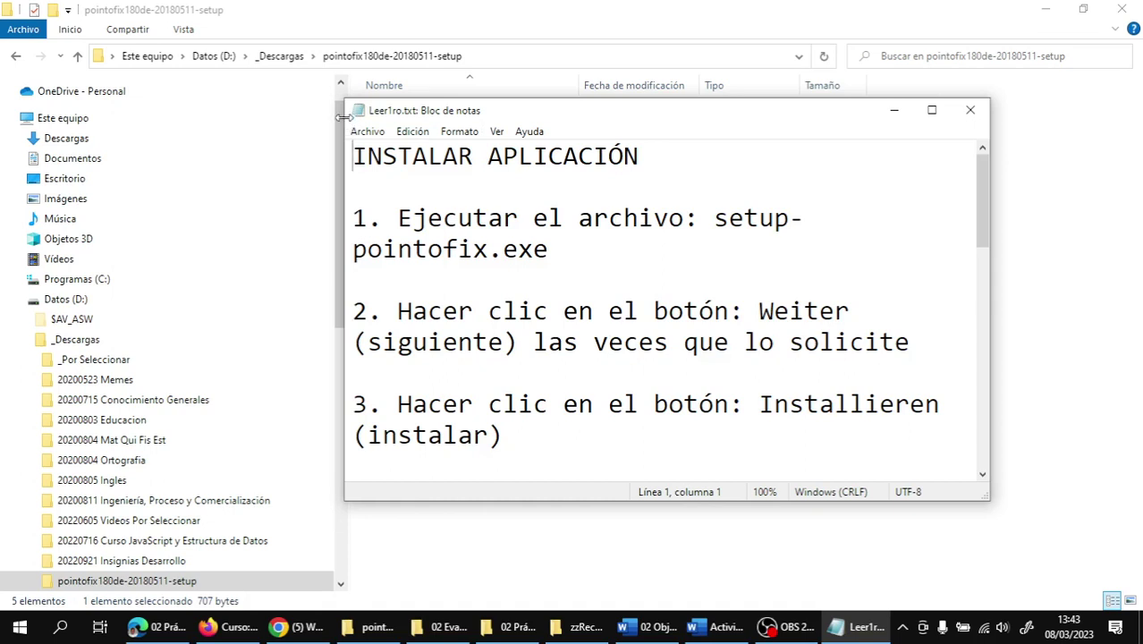
- Move the Leer1ro.txt window clear of the file names and enlarge it vertically to show all four installation instructions
{"action": "left_click_drag", "start_coordinate": [342, 116], "coordinate": [483, 116]}
{"action": "left_click_drag", "start_coordinate": [693, 121], "coordinate": [827, 92]}
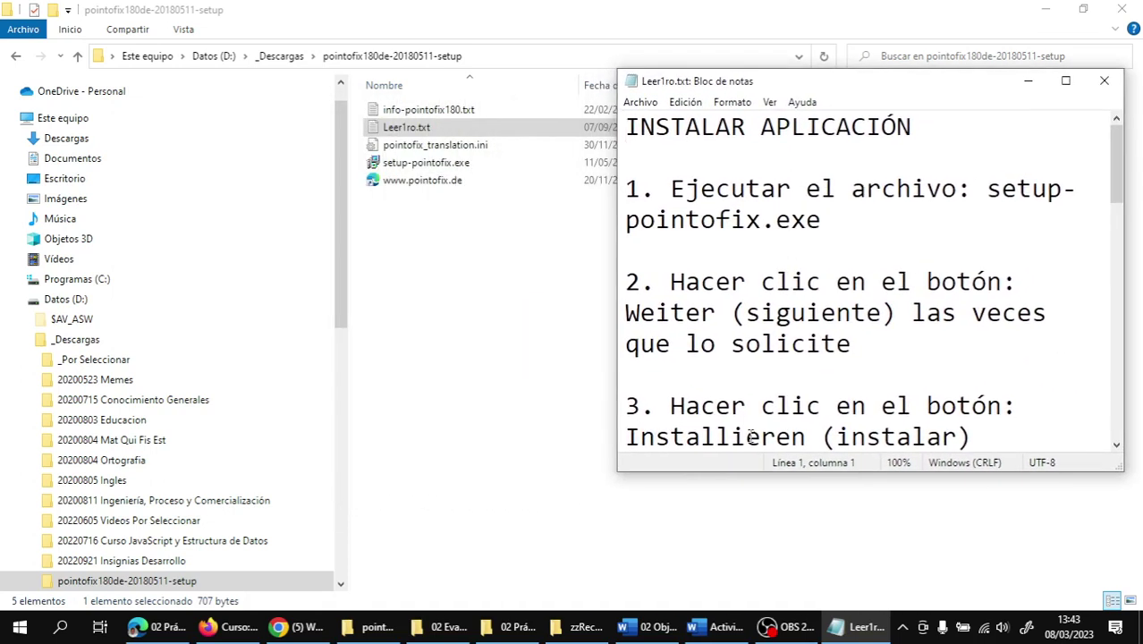
{"action": "left_click_drag", "start_coordinate": [741, 472], "coordinate": [735, 604]}
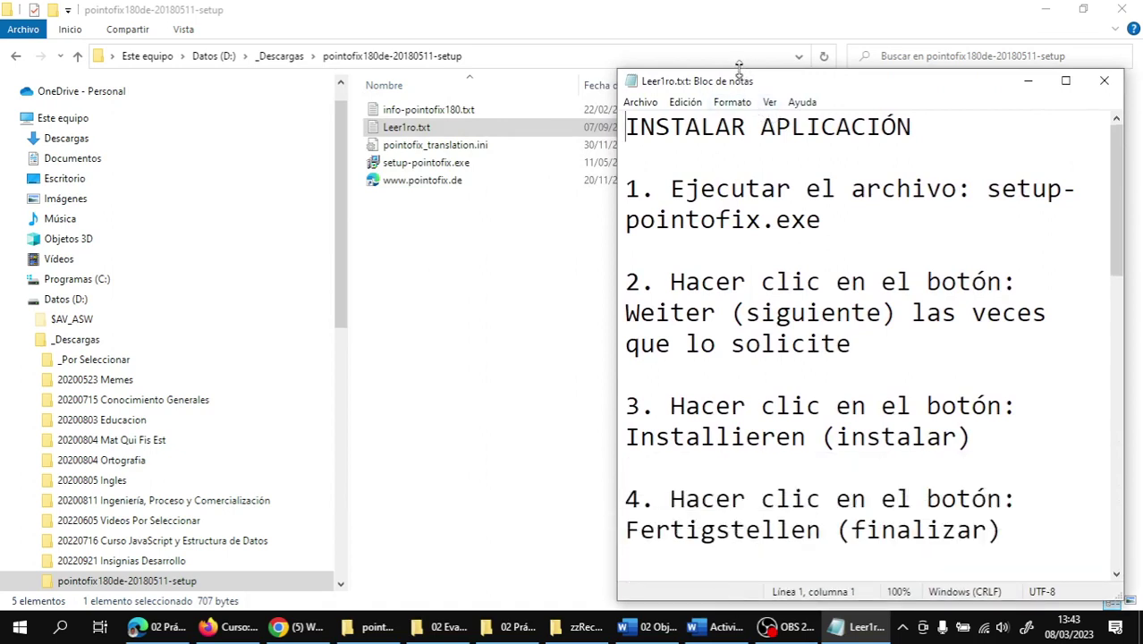
{"action": "left_click_drag", "start_coordinate": [738, 68], "coordinate": [738, 37]}
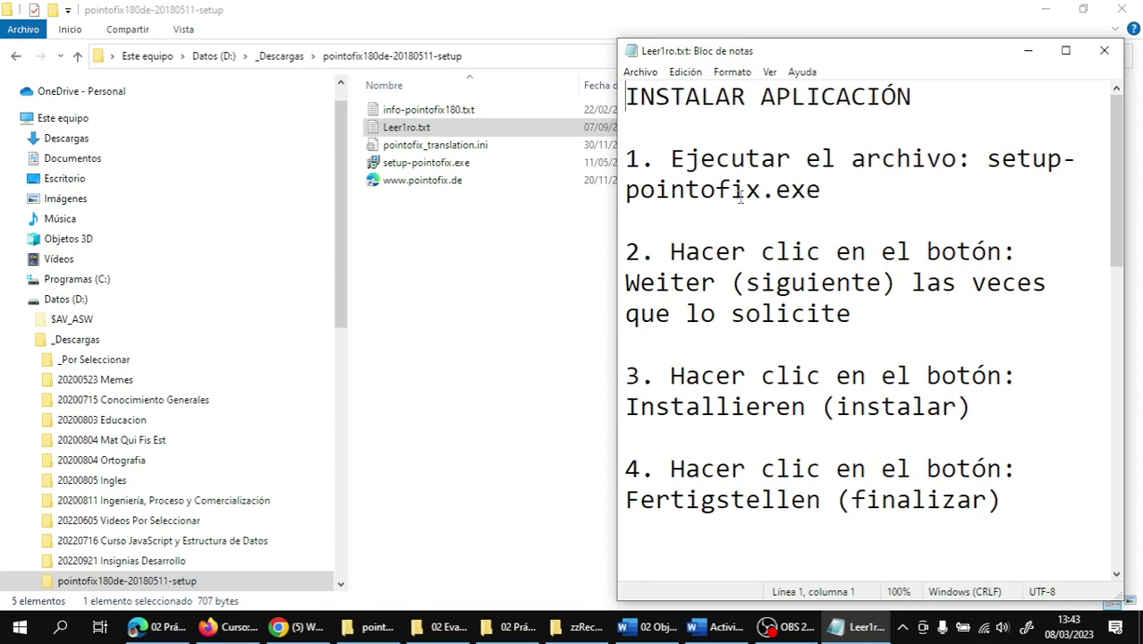
- Run setup-pointofix.exe and arrange its setup wizard beside the Leer1ro.txt instructions
{"action": "left_click", "coordinate": [377, 172]}
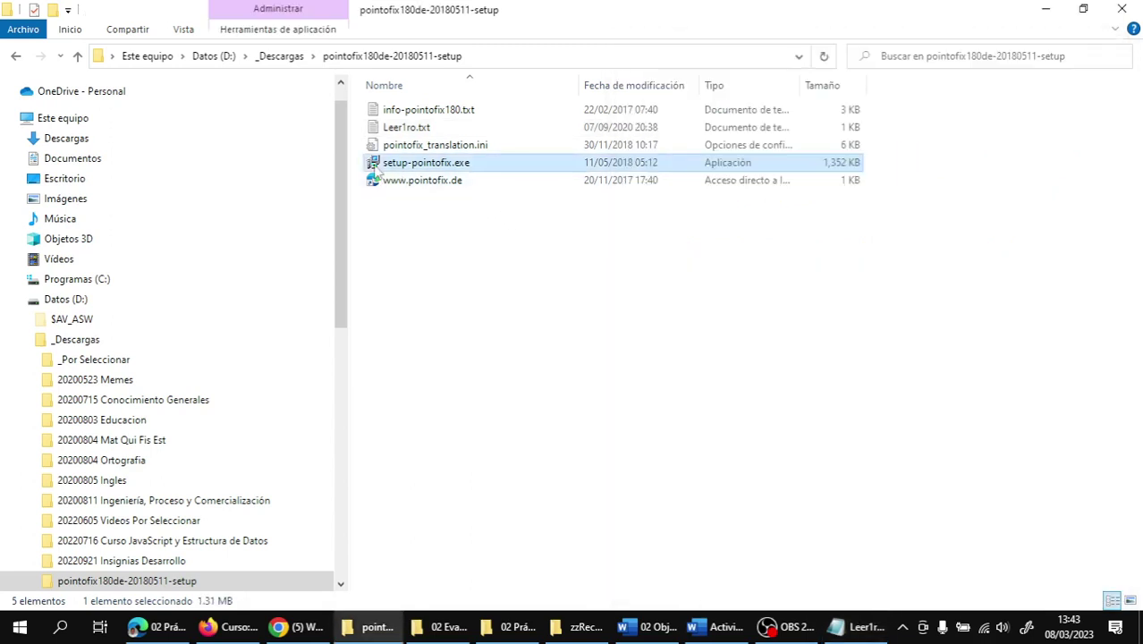
{"action": "double_click", "coordinate": [377, 173]}
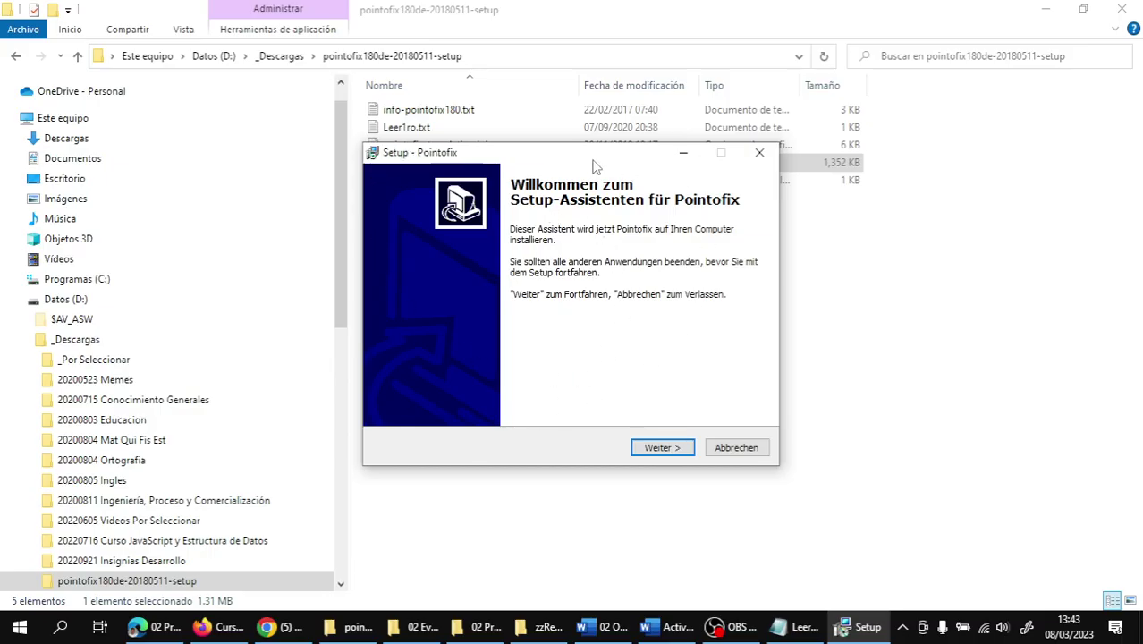
{"action": "left_click_drag", "start_coordinate": [594, 167], "coordinate": [380, 168]}
{"action": "left_click", "coordinate": [782, 626]}
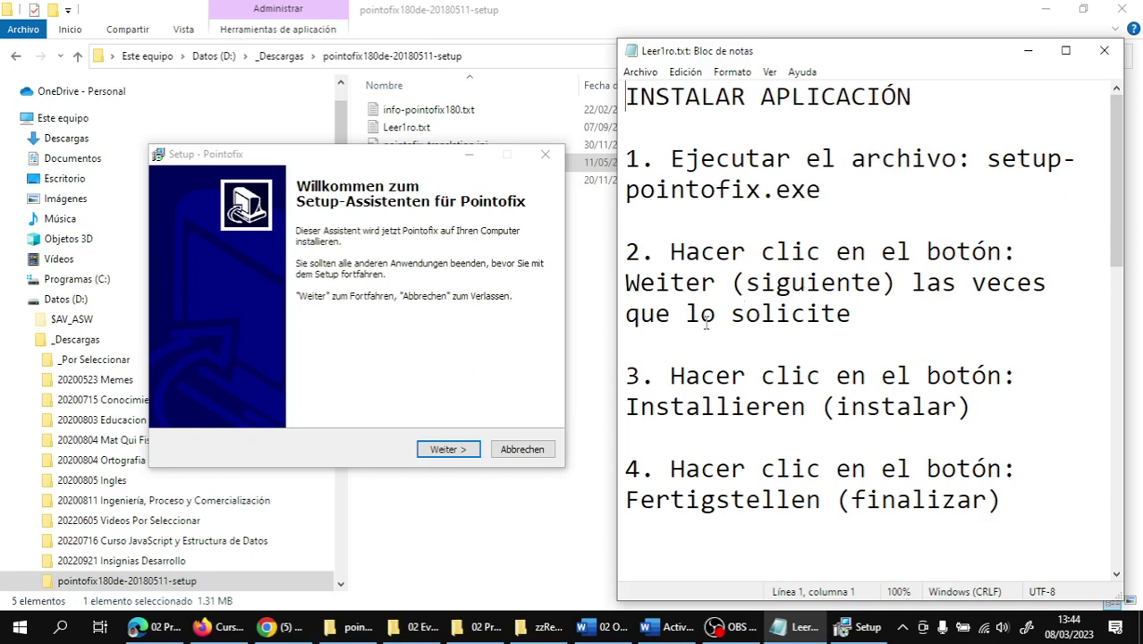
- Install Pointofix into the existing C:\Program Files (x86)\Pointofix folder with the default Start menu folder and both shortcuts, and finish the wizard without launching it
{"action": "left_click", "coordinate": [448, 450]}
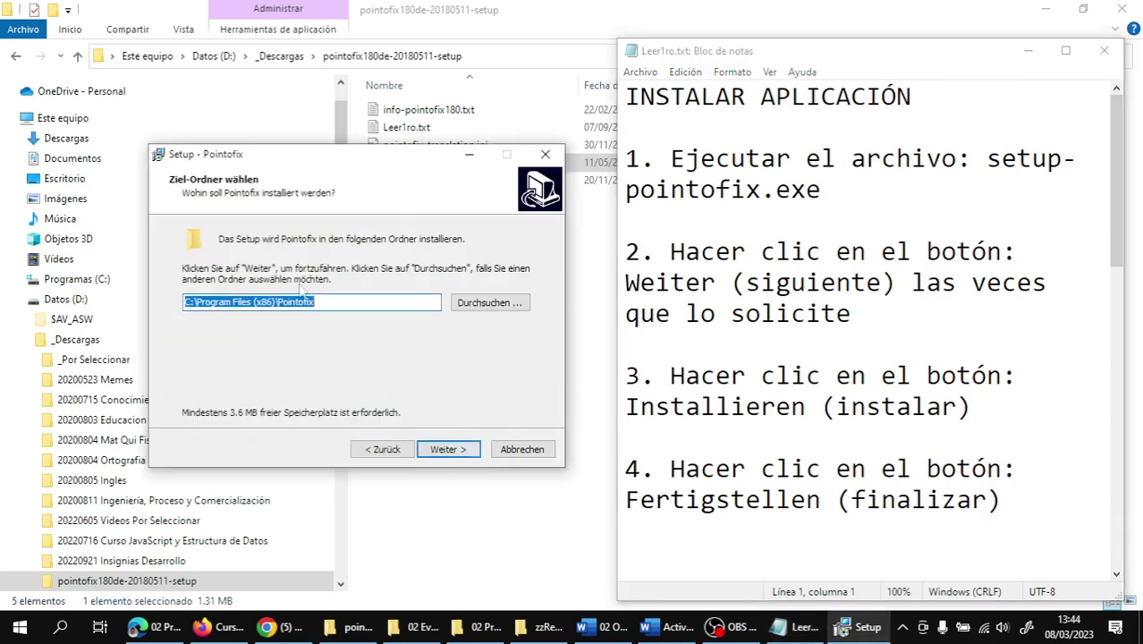
{"action": "left_click", "coordinate": [464, 454]}
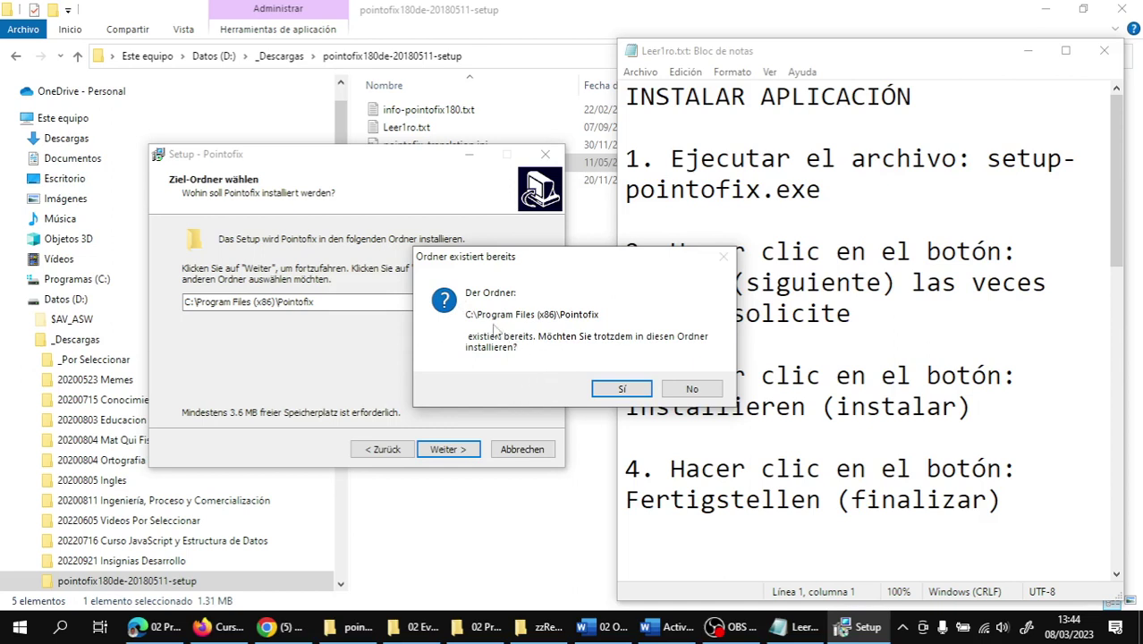
{"action": "left_click", "coordinate": [614, 390]}
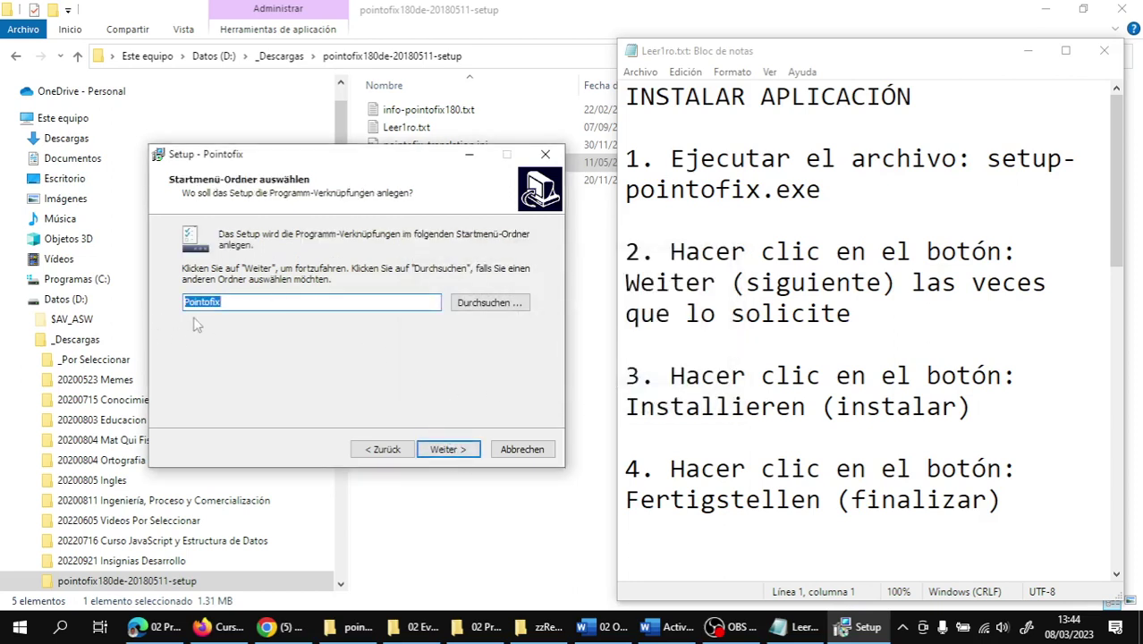
{"action": "left_click", "coordinate": [447, 449]}
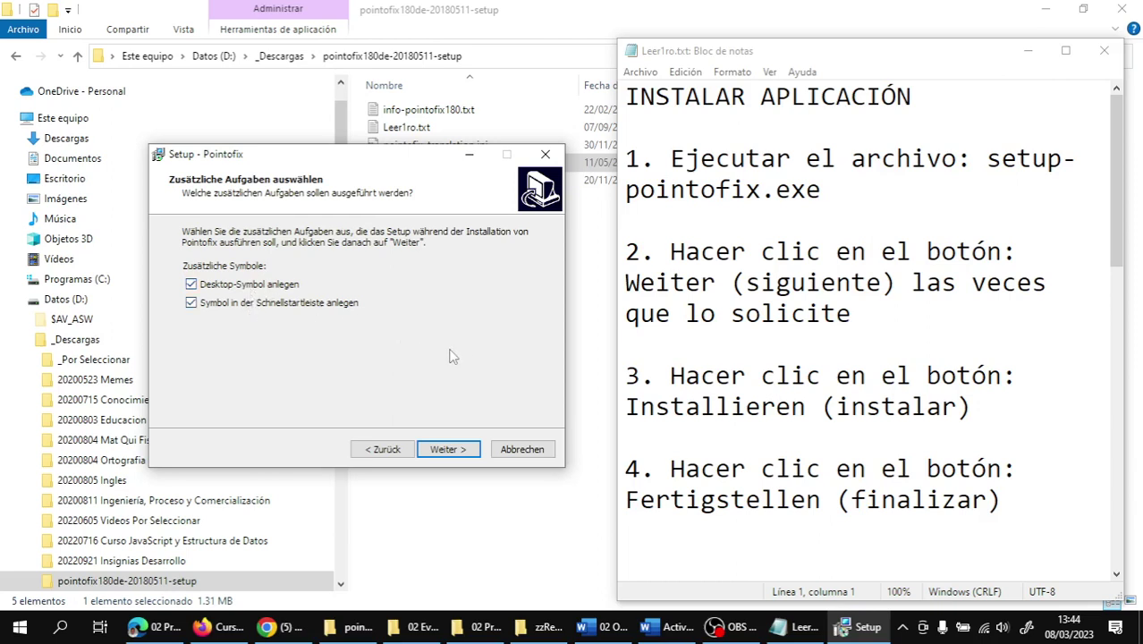
{"action": "left_click", "coordinate": [447, 450]}
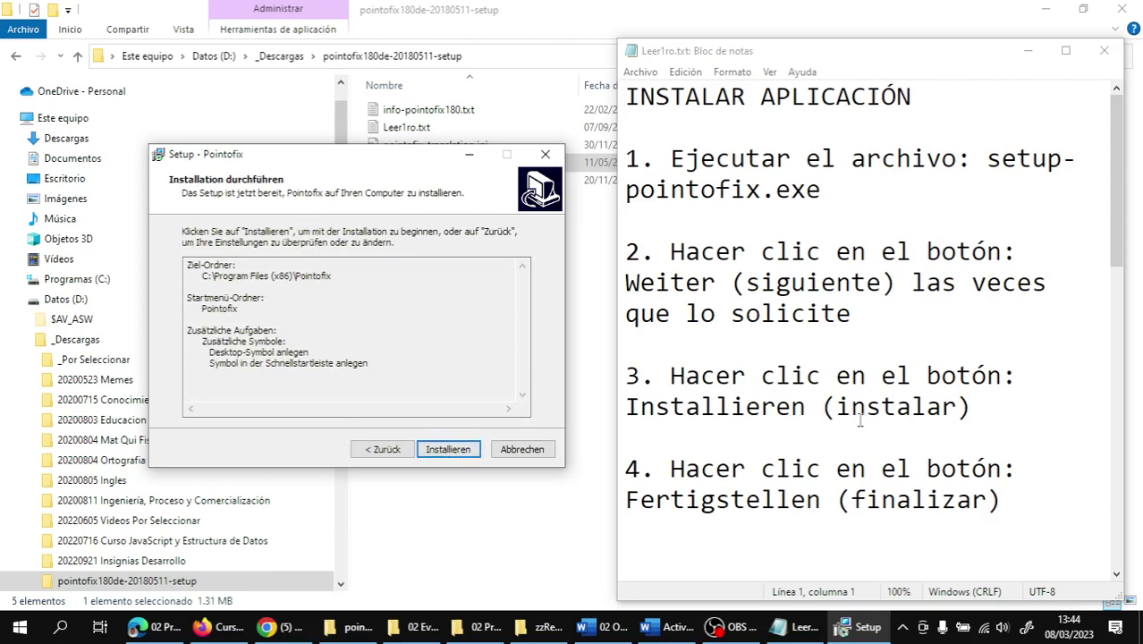
{"action": "left_click", "coordinate": [444, 453]}
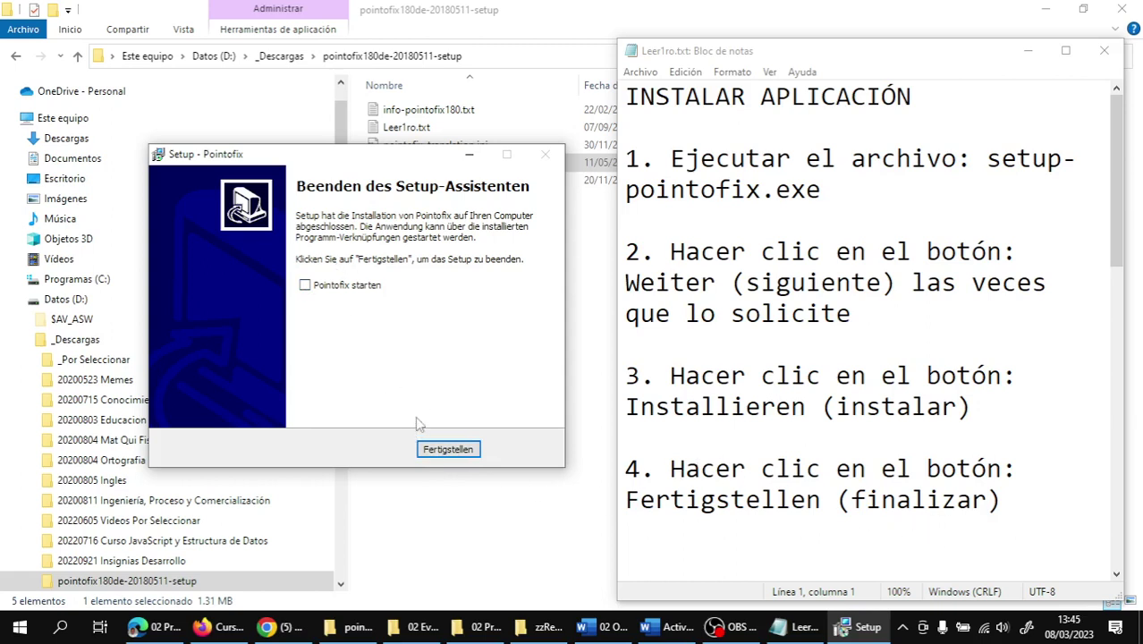
{"action": "left_click", "coordinate": [448, 450]}
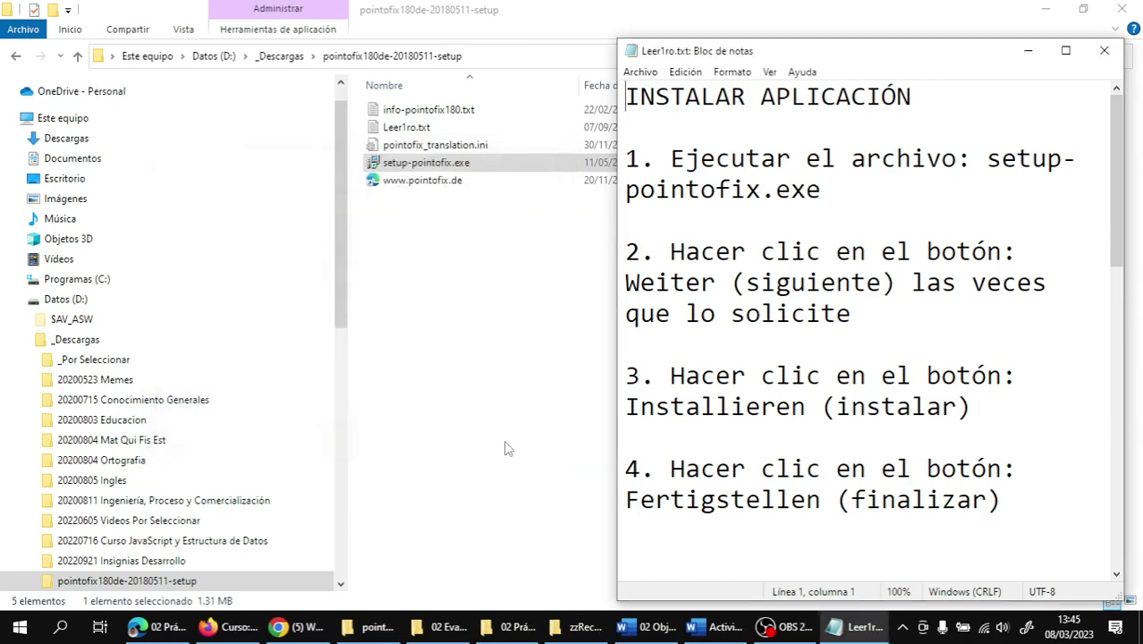
- Read the Leer1ro.txt section on changing the language from German to Spanish, widening the window so the installation path fits on one line
{"action": "scroll", "coordinate": [789, 391], "scroll_direction": "down", "scroll_amount": 5}
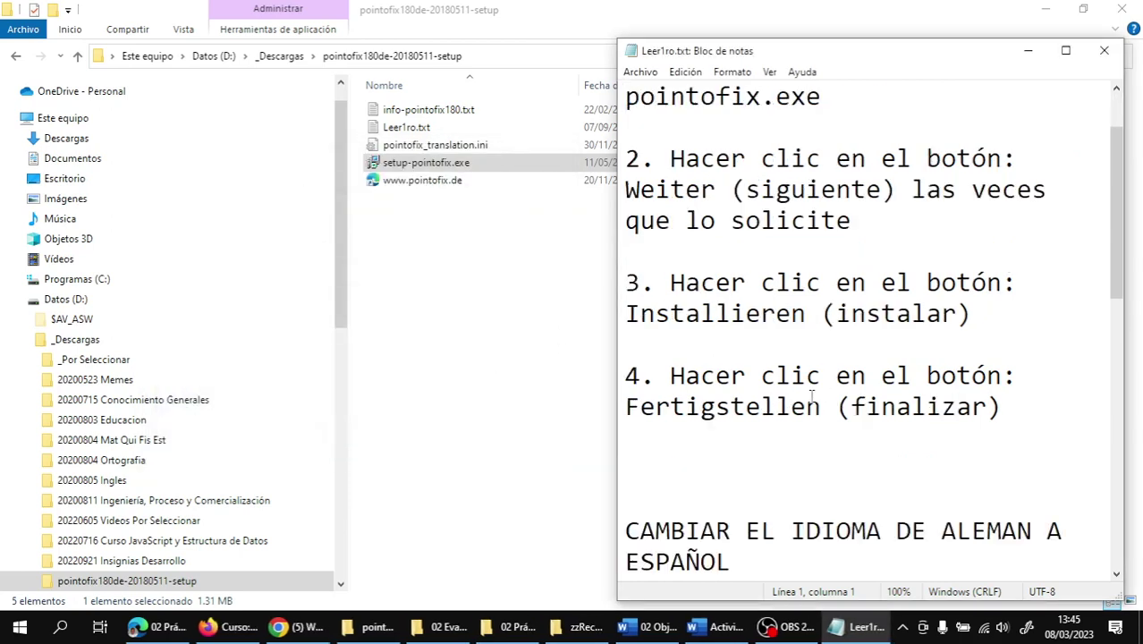
{"action": "scroll", "coordinate": [819, 387], "scroll_direction": "down", "scroll_amount": 1}
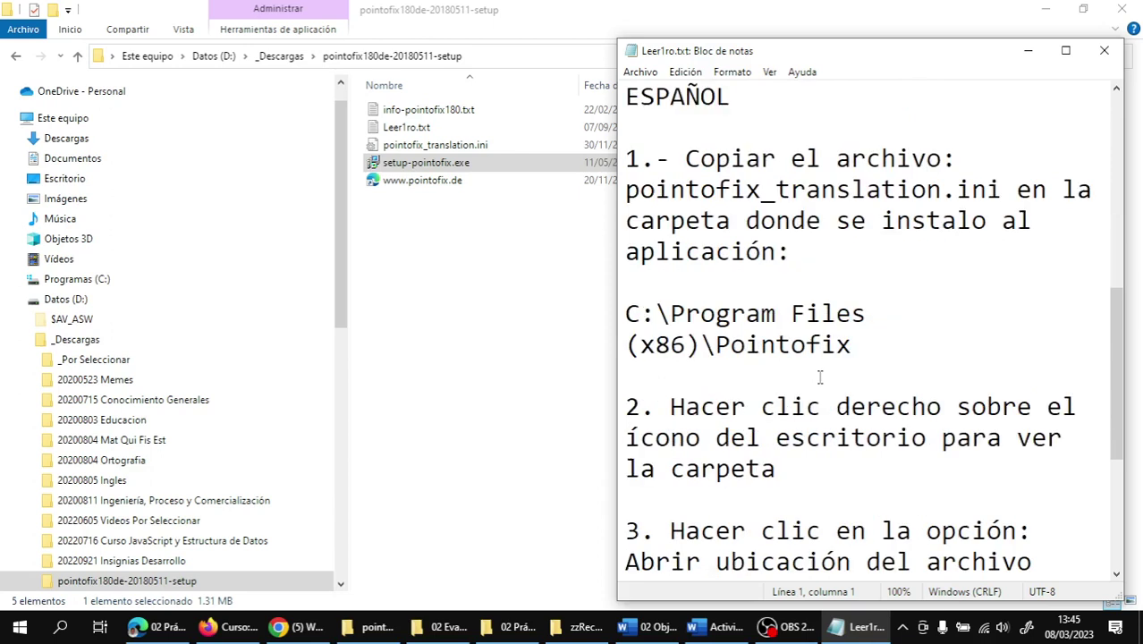
{"action": "scroll", "coordinate": [816, 346], "scroll_direction": "up", "scroll_amount": 1}
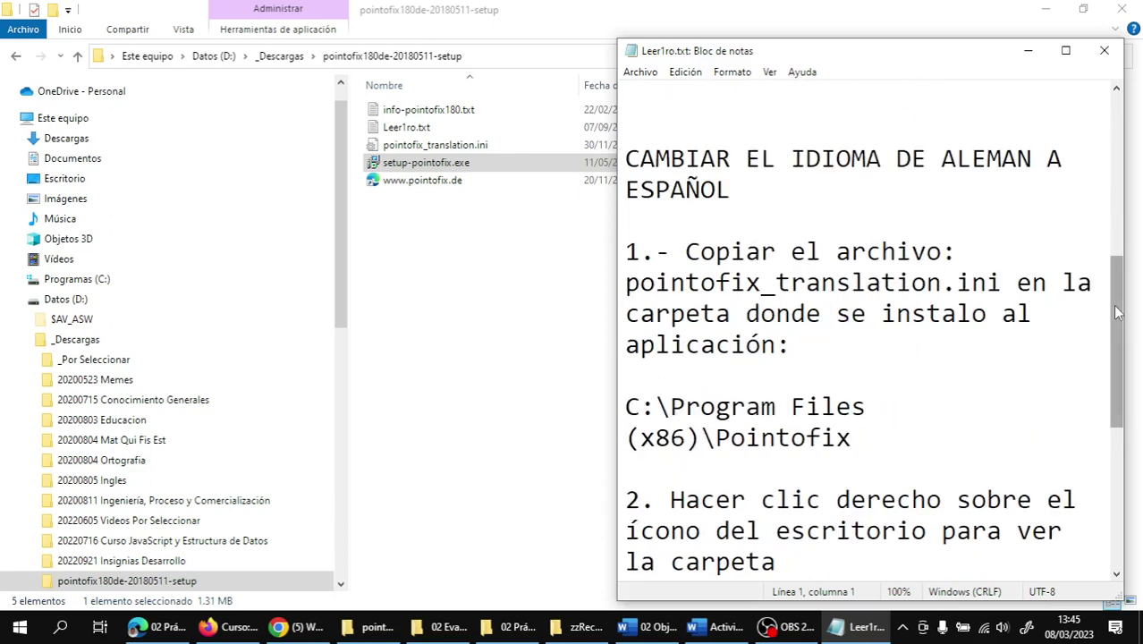
{"action": "left_click_drag", "start_coordinate": [1118, 308], "coordinate": [1123, 331]}
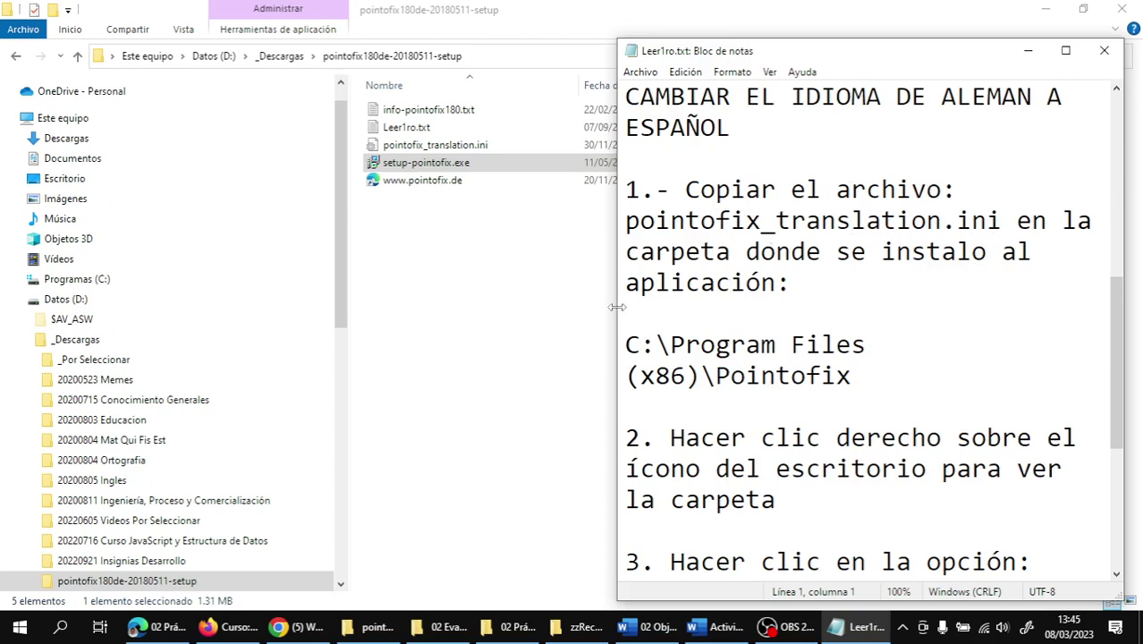
{"action": "left_click_drag", "start_coordinate": [617, 307], "coordinate": [592, 308]}
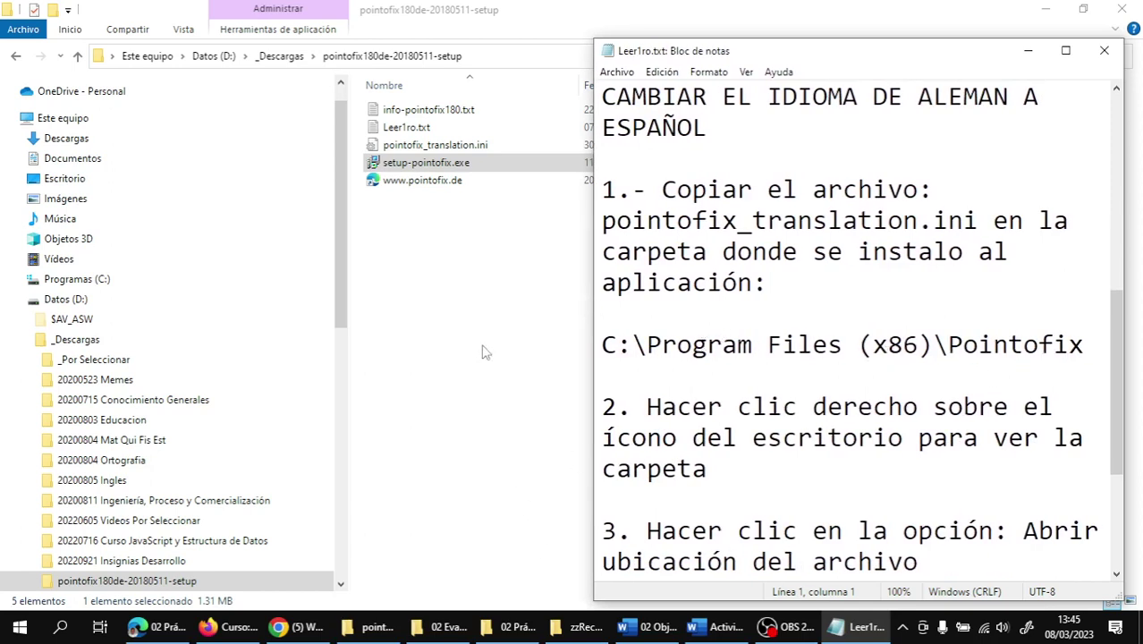
- Open a new File Explorer window and go to Pointofix inside Archivos de programa (x86) on drive C
{"action": "left_click", "coordinate": [872, 370]}
{"action": "key", "text": "super+e"}
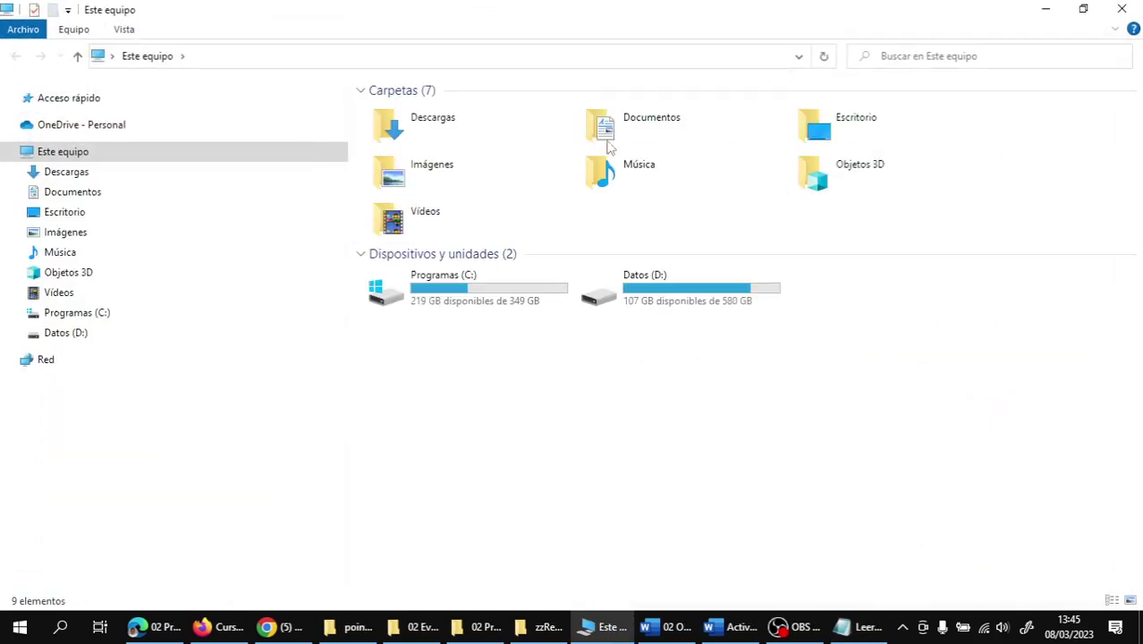
{"action": "double_click", "coordinate": [431, 309]}
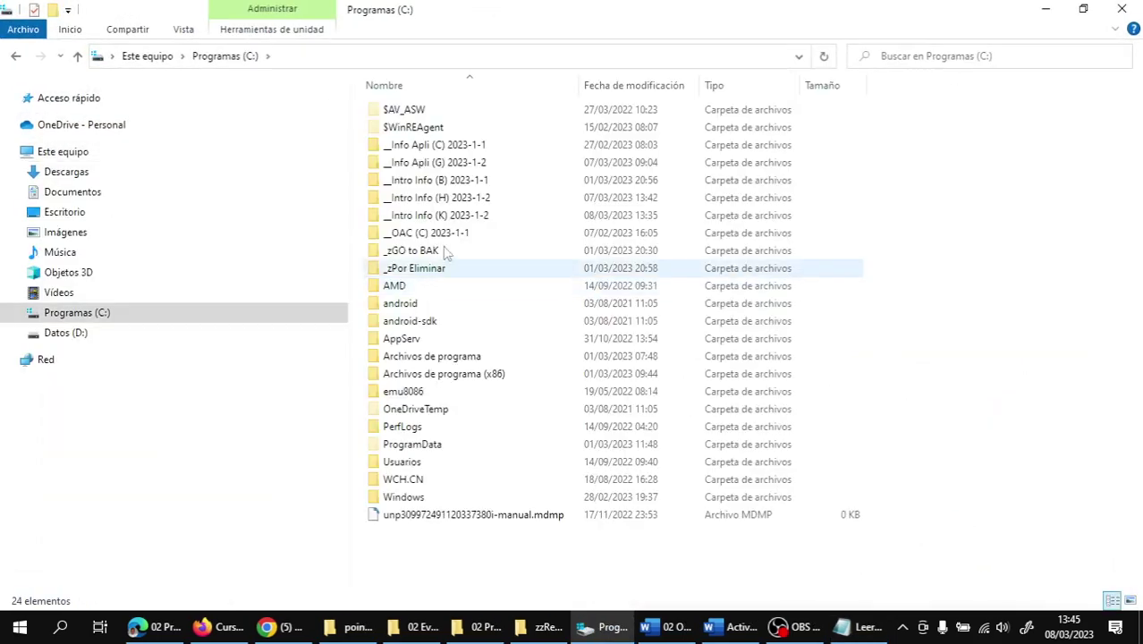
{"action": "left_click", "coordinate": [407, 377]}
{"action": "double_click", "coordinate": [498, 375]}
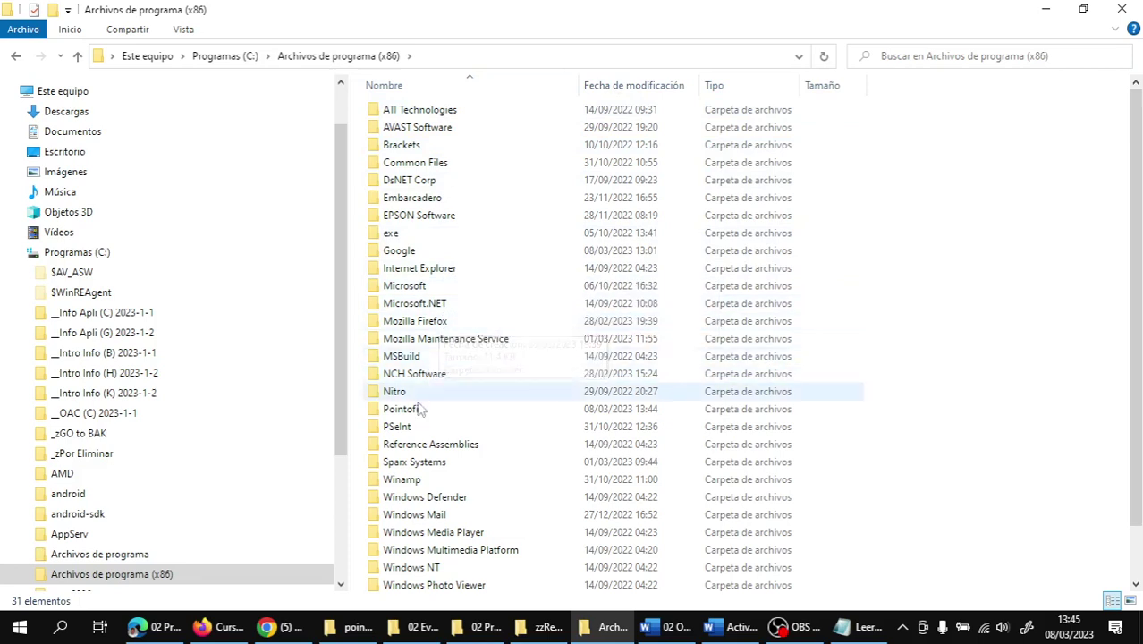
{"action": "double_click", "coordinate": [400, 409]}
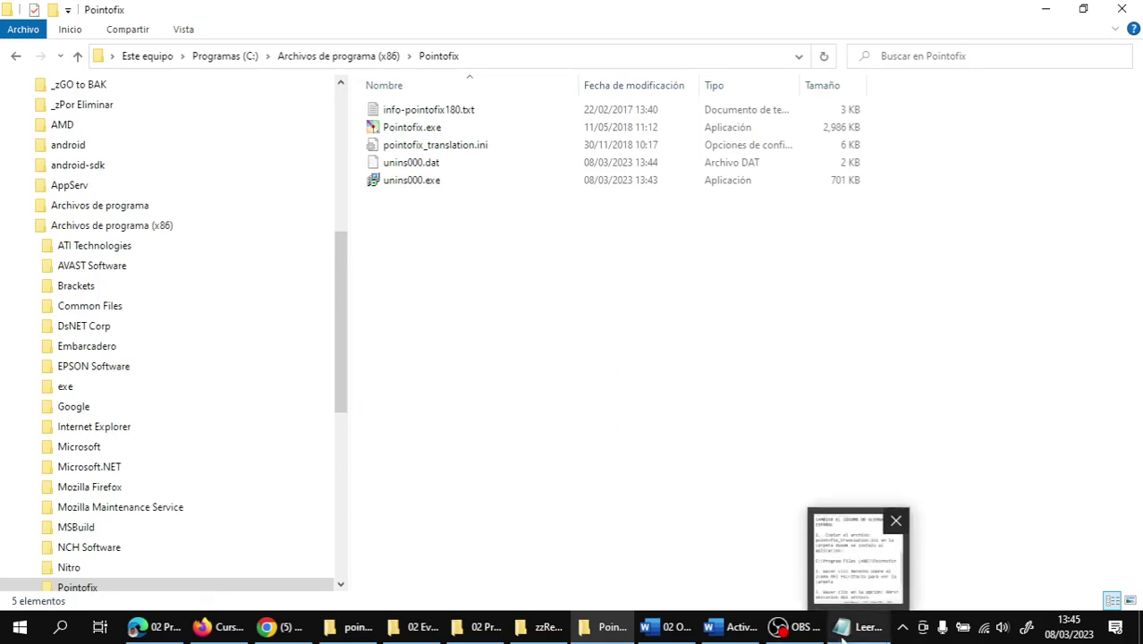
- Read steps 2 to 5 of the language-change instructions in Leer1ro.txt
{"action": "left_click", "coordinate": [858, 626]}
{"action": "scroll", "coordinate": [760, 417], "scroll_direction": "down", "scroll_amount": 2}
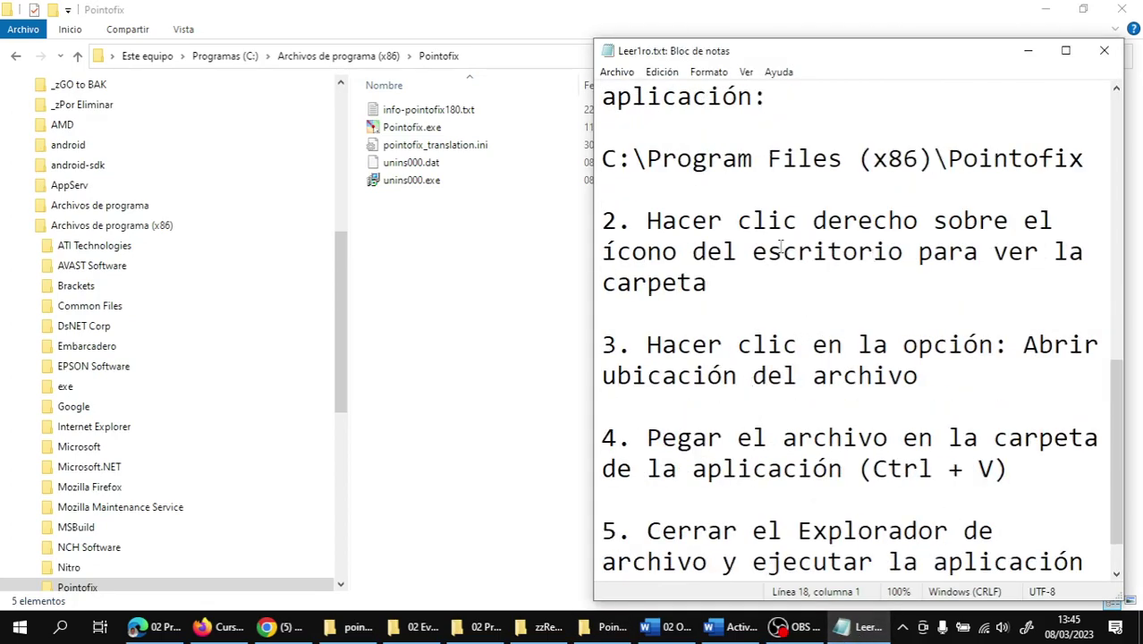
{"action": "scroll", "coordinate": [828, 288], "scroll_direction": "up", "scroll_amount": 1}
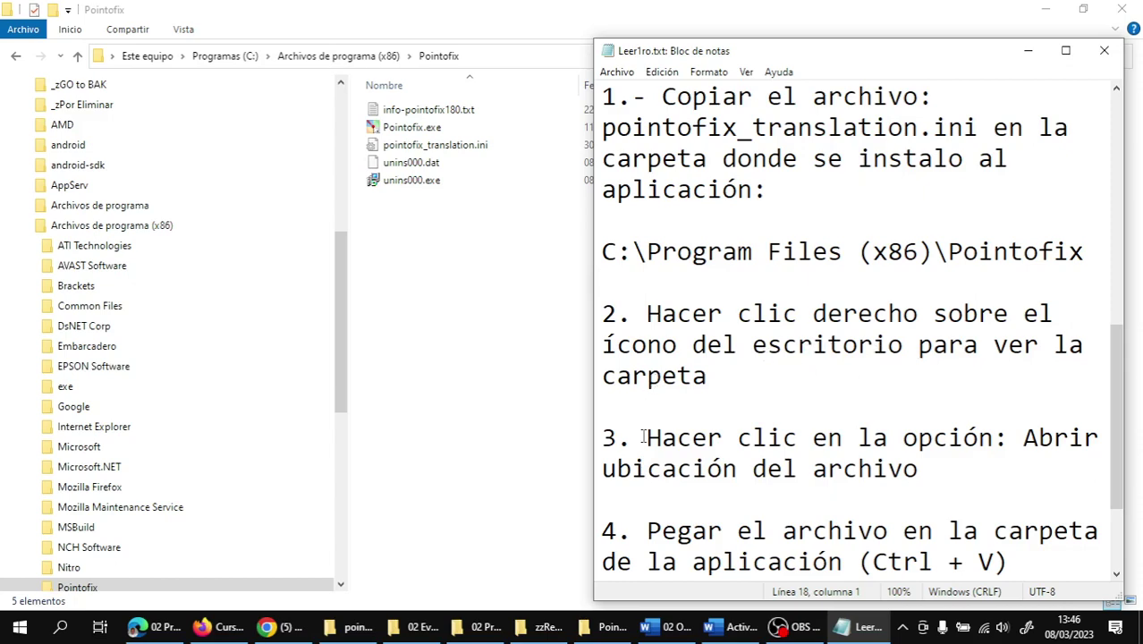
{"action": "scroll", "coordinate": [722, 437], "scroll_direction": "down", "scroll_amount": 1}
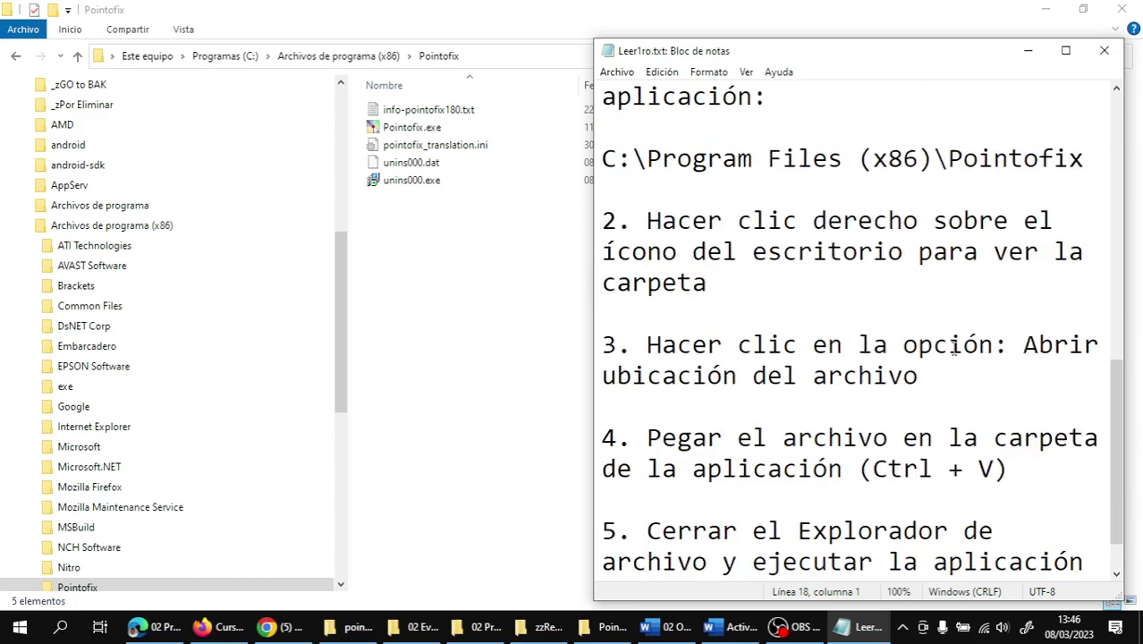
{"action": "left_click", "coordinate": [893, 387]}
{"action": "scroll", "coordinate": [905, 388], "scroll_direction": "down", "scroll_amount": 1}
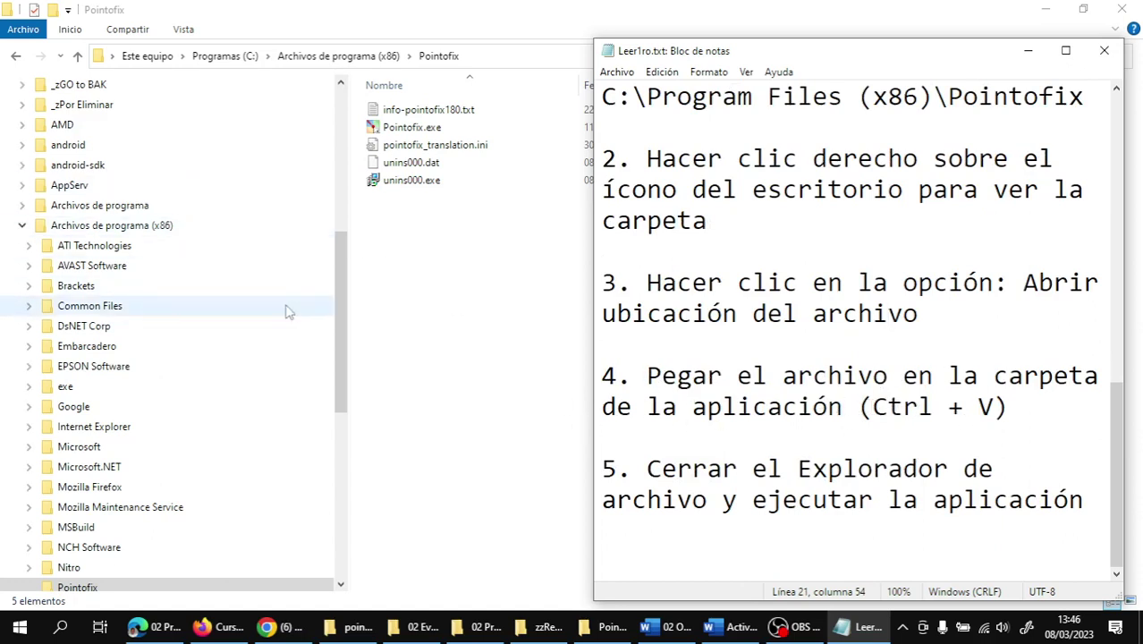
- Copy pointofix_translation.ini from pointofix180de-20180511-setup into the installed Pointofix folder, replacing the existing file and granting administrator permission
{"action": "left_click", "coordinate": [349, 629]}
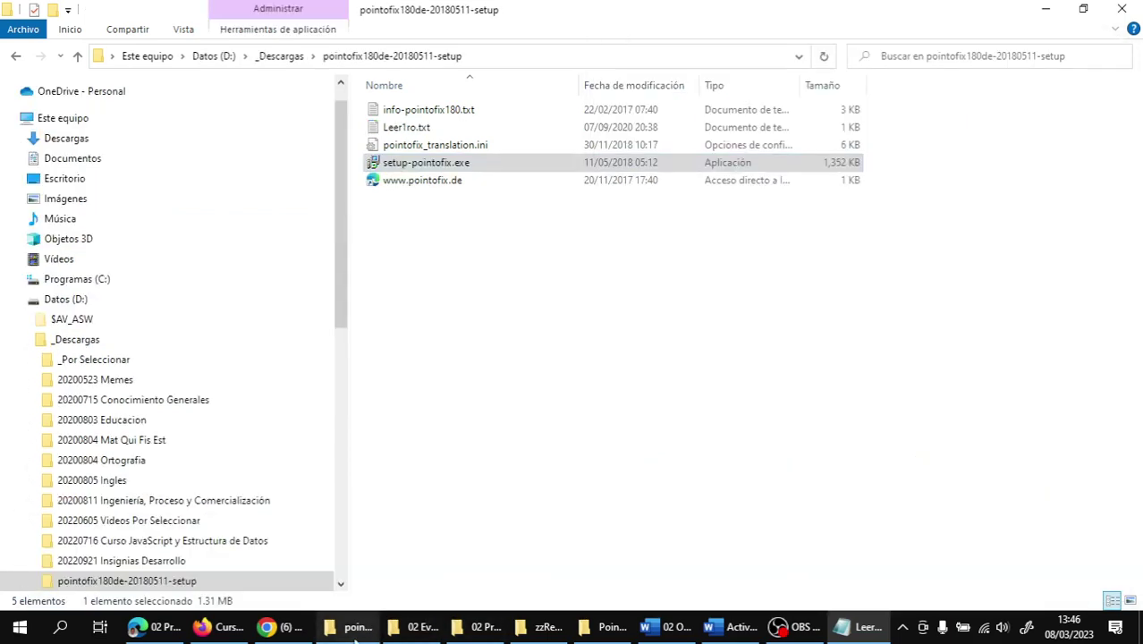
{"action": "right_click", "coordinate": [421, 150]}
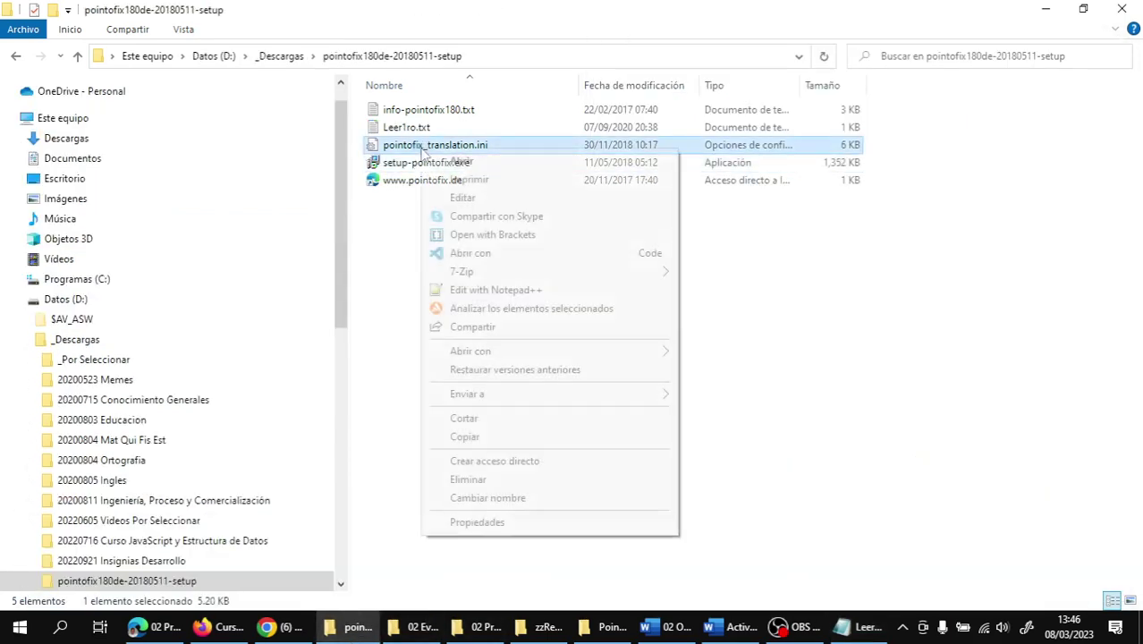
{"action": "left_click", "coordinate": [465, 436]}
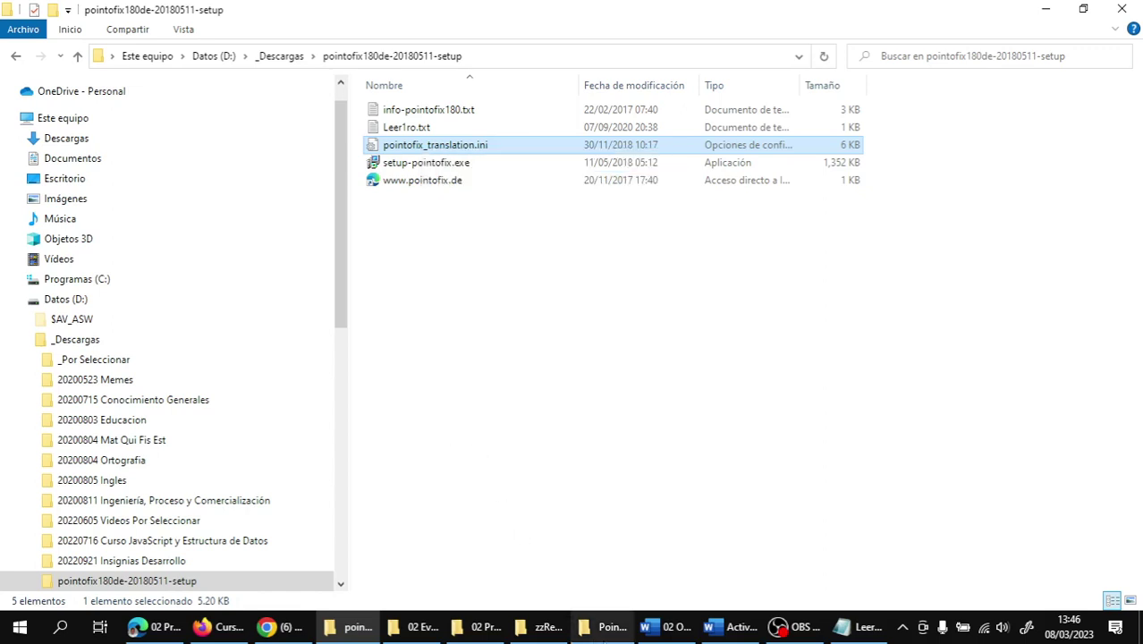
{"action": "left_click", "coordinate": [592, 630]}
{"action": "right_click", "coordinate": [465, 363]}
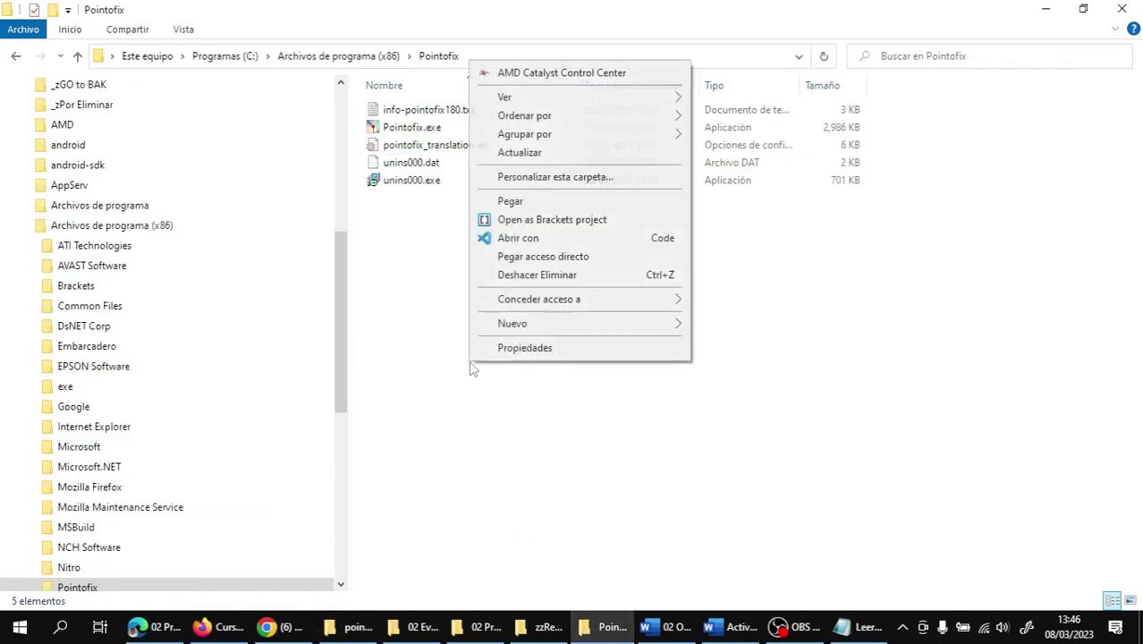
{"action": "left_click", "coordinate": [532, 202]}
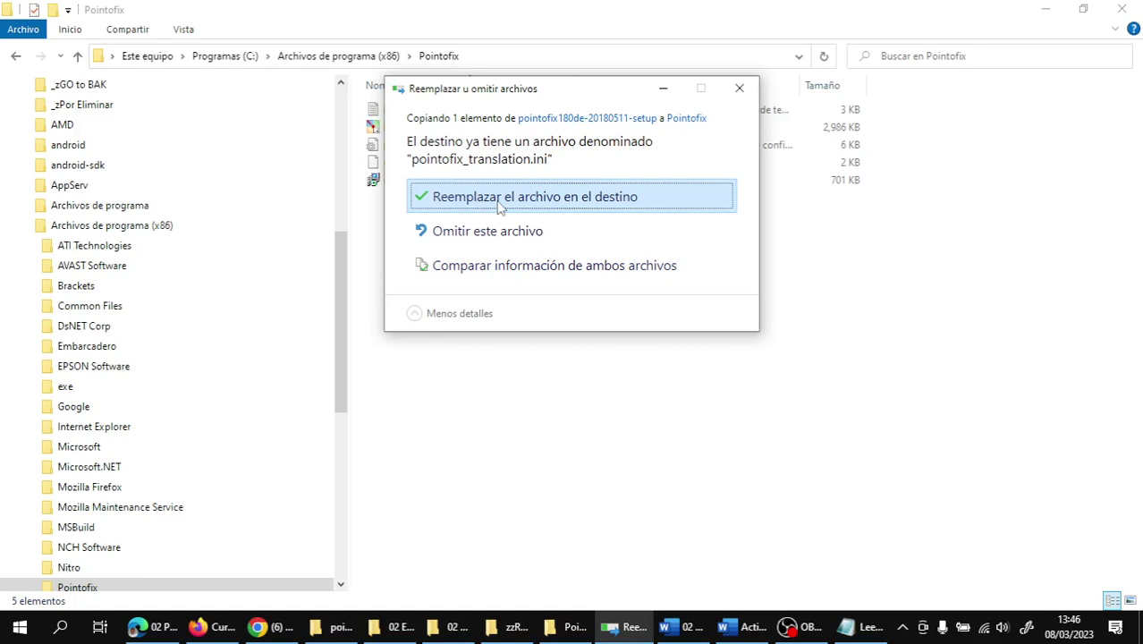
{"action": "left_click", "coordinate": [501, 205]}
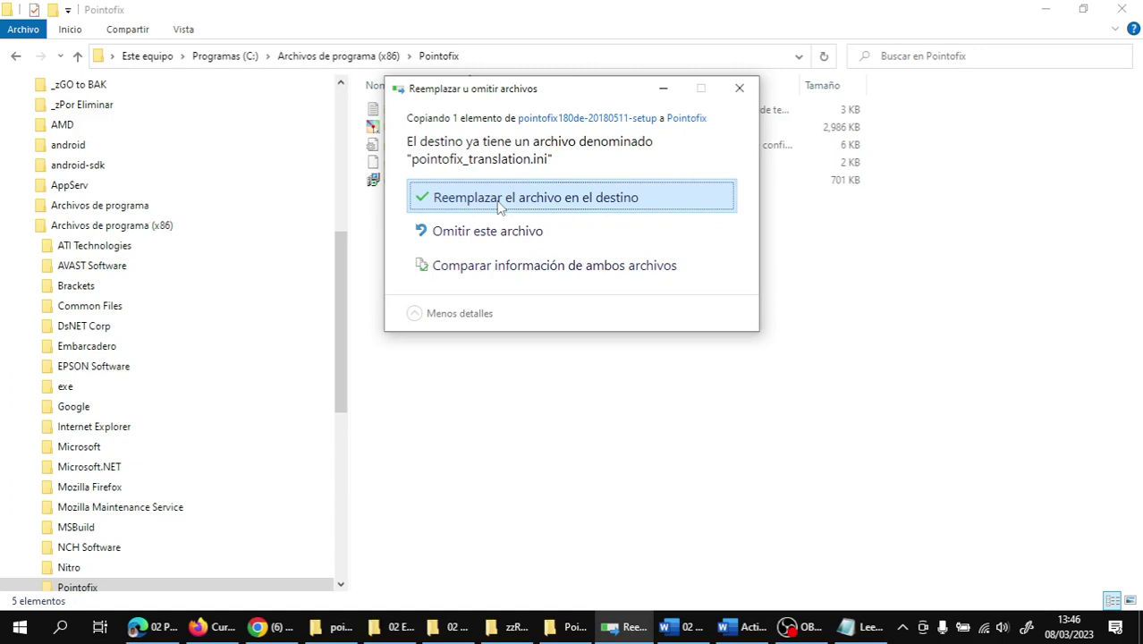
{"action": "left_click", "coordinate": [500, 206]}
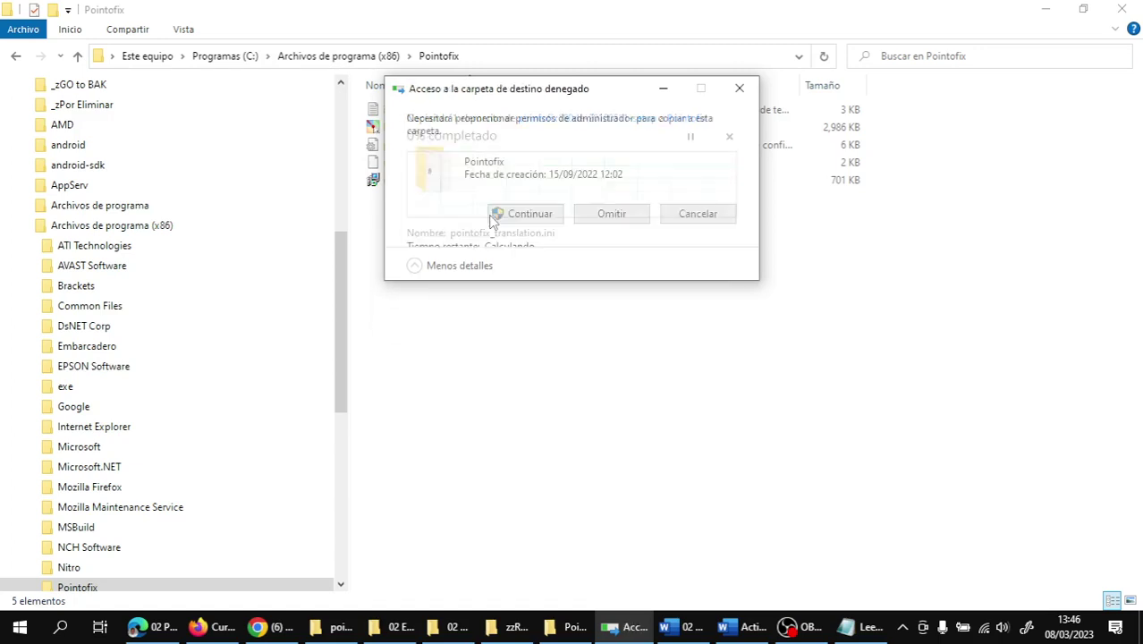
{"action": "left_click", "coordinate": [531, 221]}
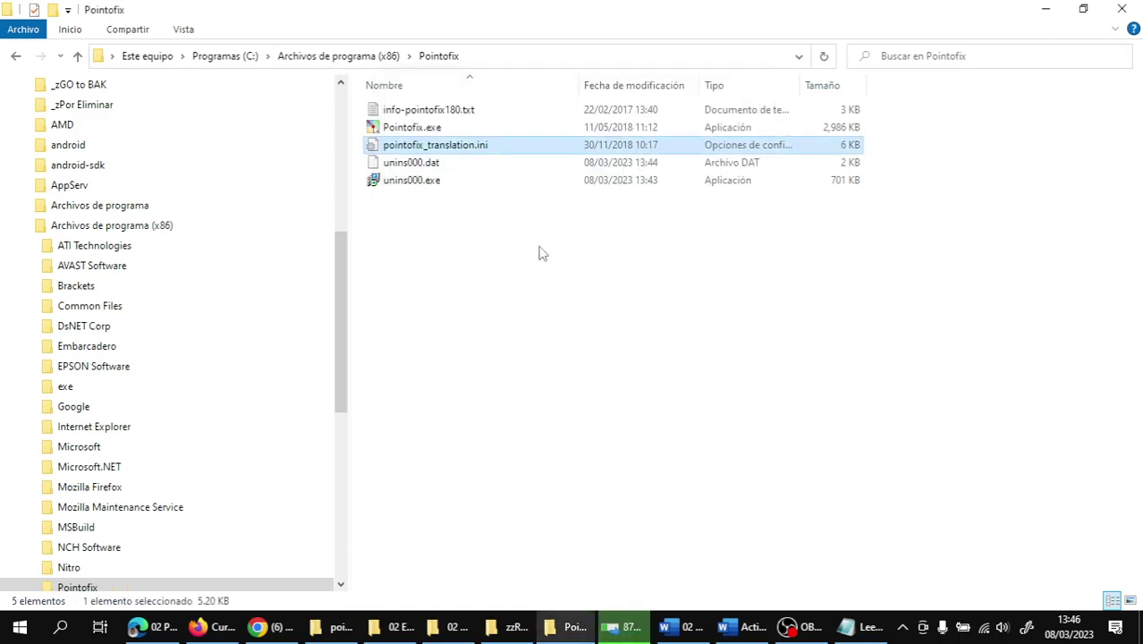
{"action": "left_click", "coordinate": [588, 323]}
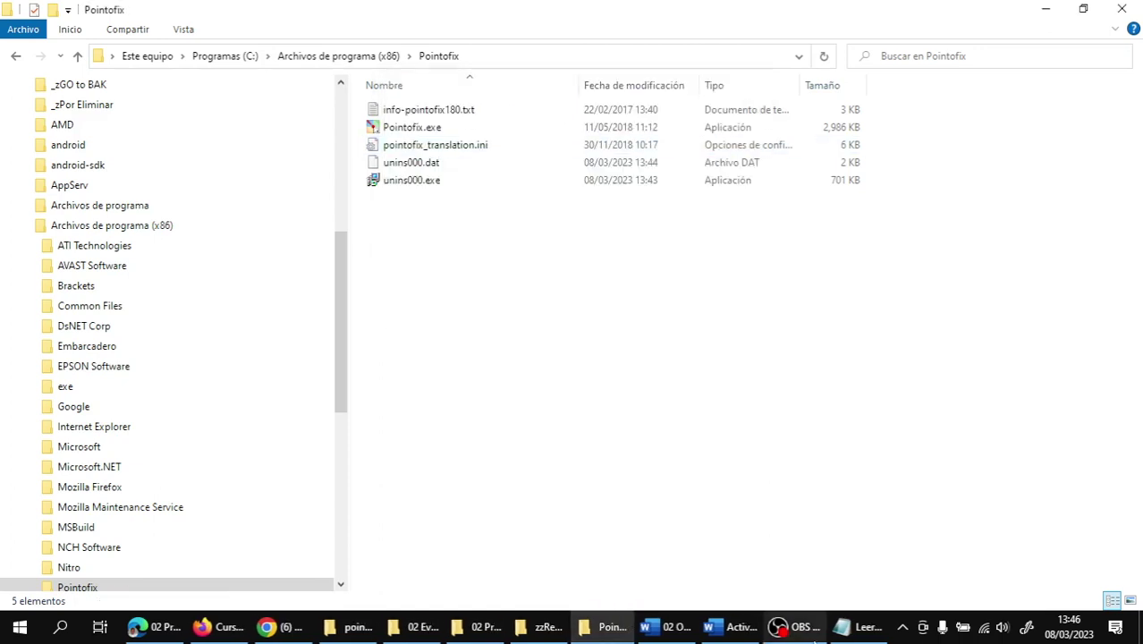
- Check the last instruction in Leer1ro.txt, close the Explorer window of the Pointofix folder, and clear the remaining windows to reach the desktop
{"action": "left_click", "coordinate": [844, 625]}
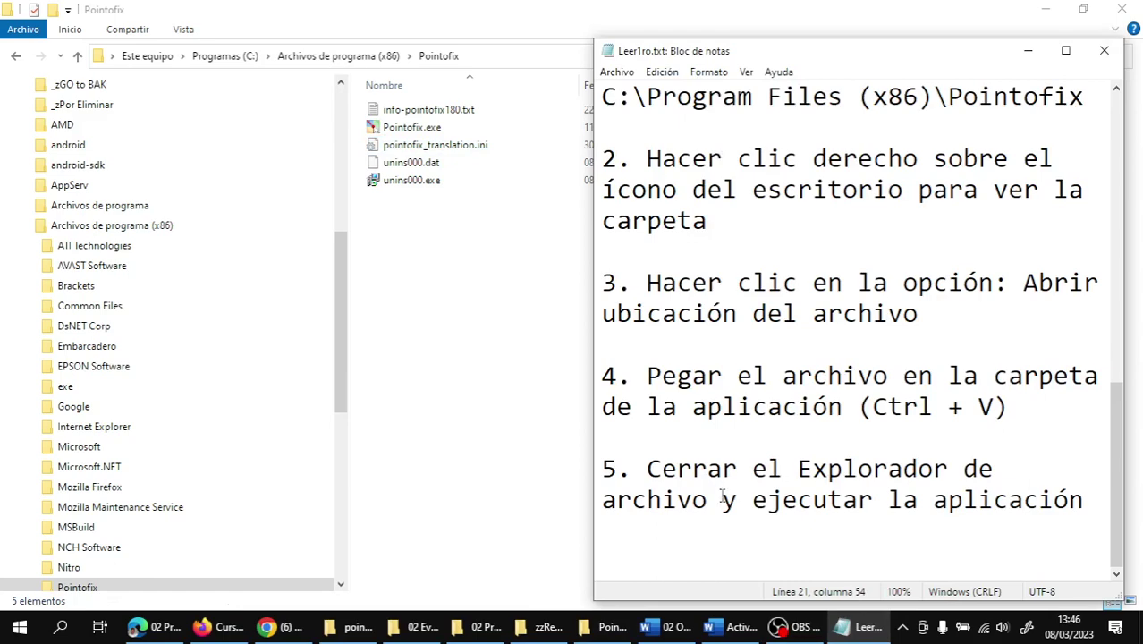
{"action": "left_click", "coordinate": [1104, 52]}
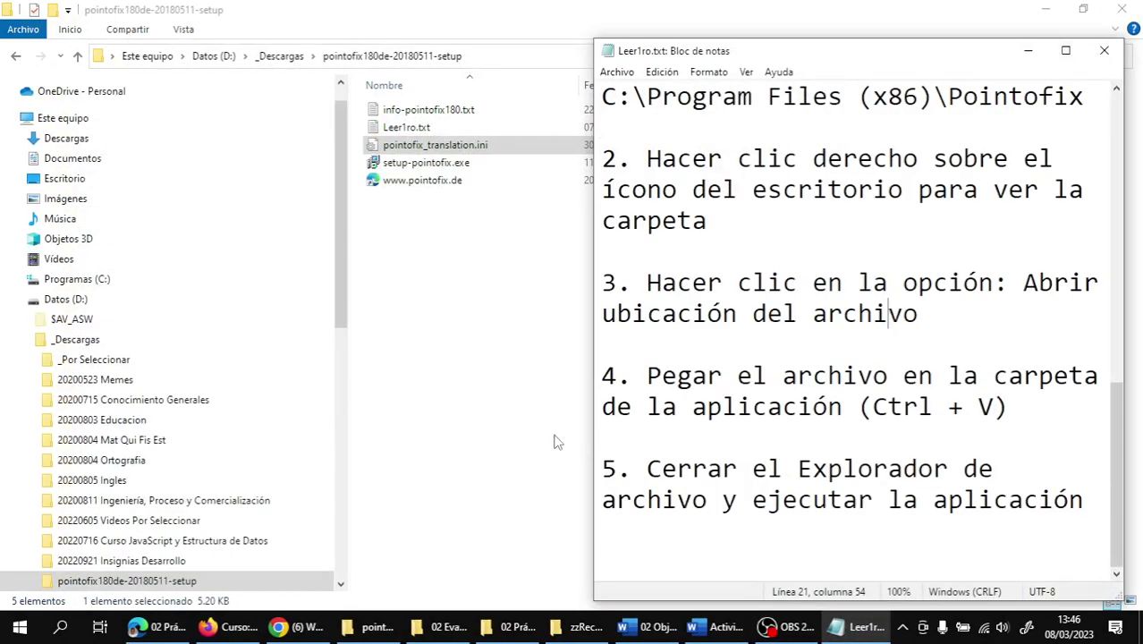
{"action": "left_click", "coordinate": [1104, 51]}
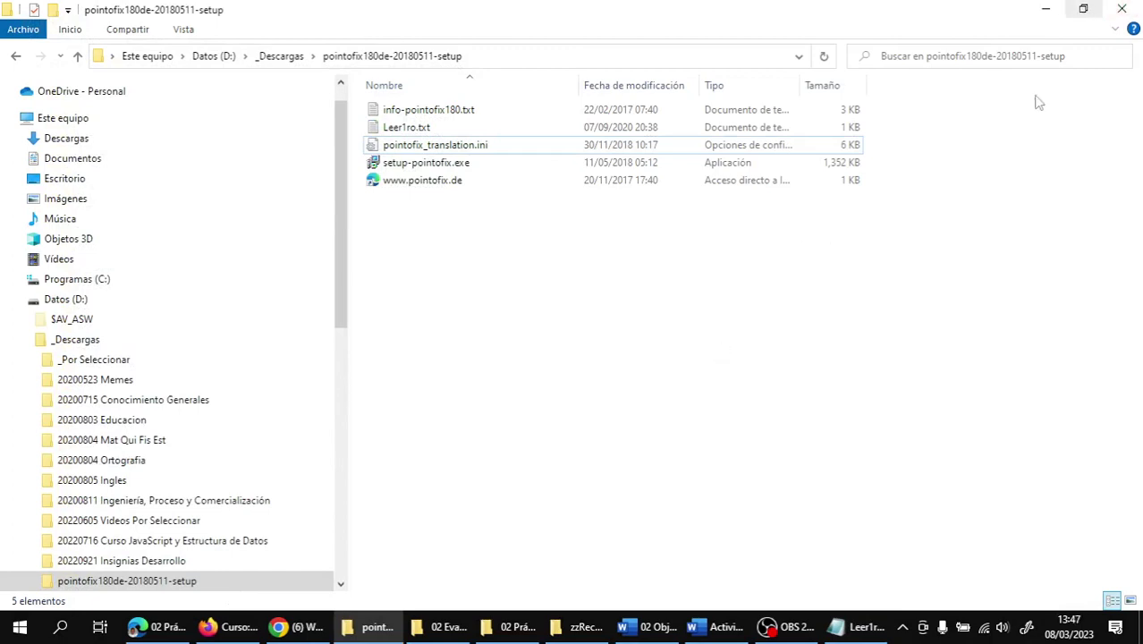
{"action": "left_click", "coordinate": [1046, 9]}
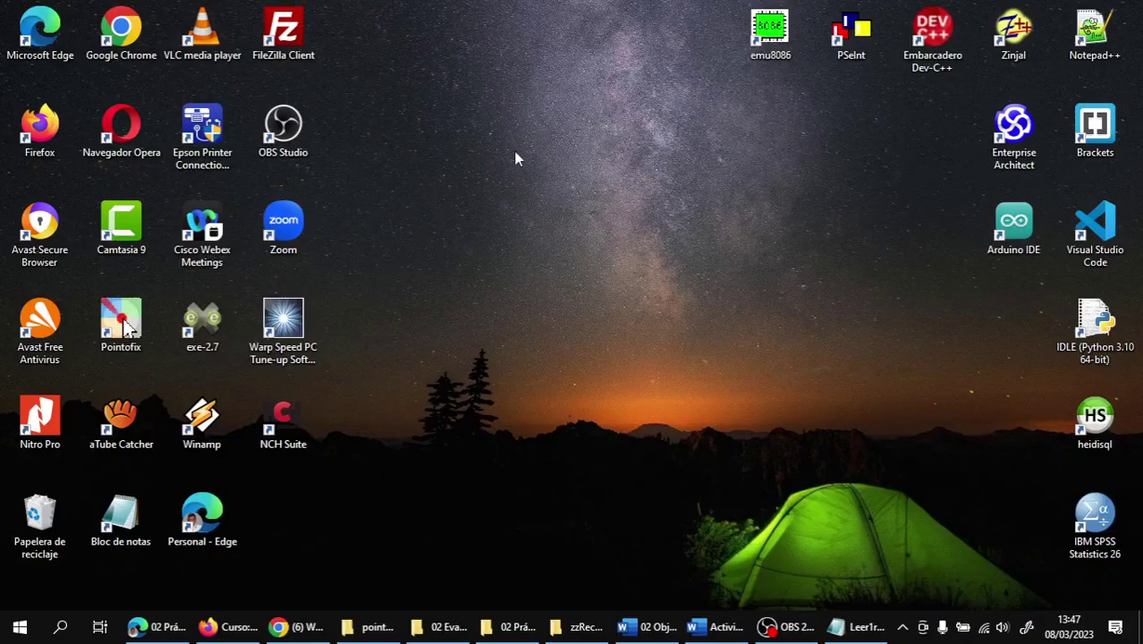
{"action": "right_click", "coordinate": [517, 113]}
{"action": "left_click", "coordinate": [572, 189]}
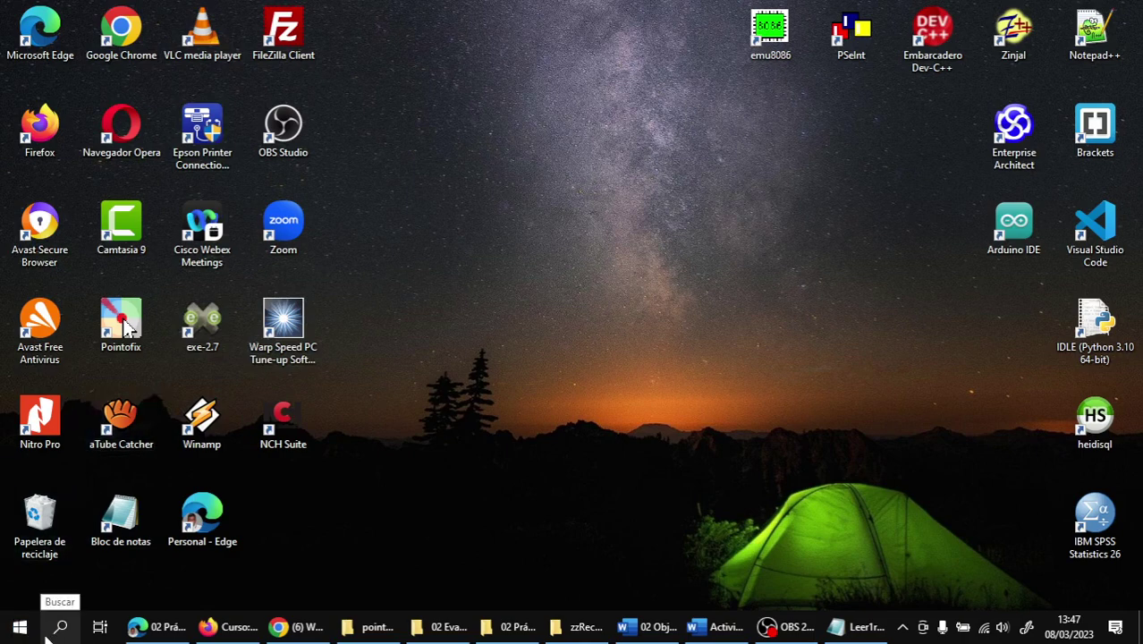
- Look through the alphabetical list of installed applications for Pointofix
{"action": "left_click", "coordinate": [20, 627]}
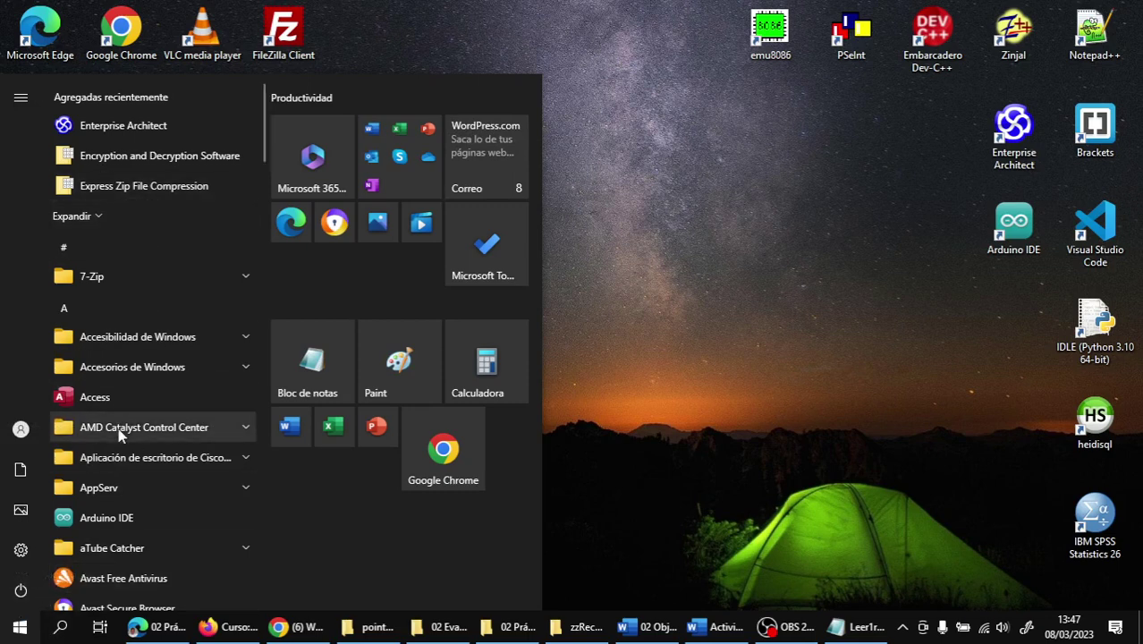
{"action": "scroll", "coordinate": [120, 434], "scroll_direction": "down", "scroll_amount": 5}
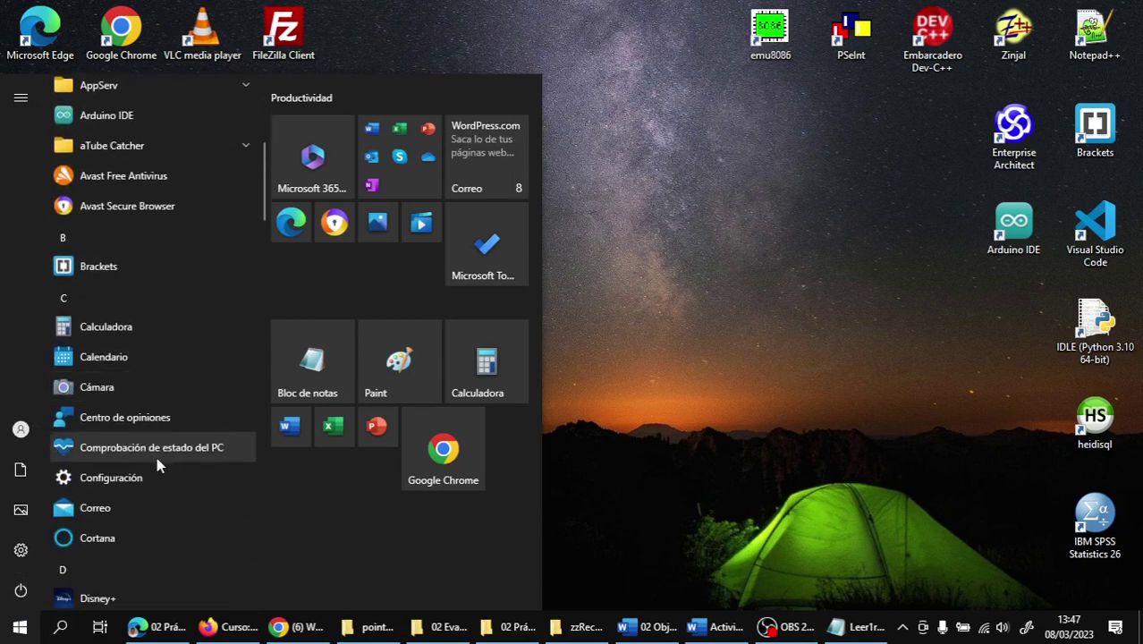
{"action": "scroll", "coordinate": [156, 451], "scroll_direction": "down", "scroll_amount": 3}
{"action": "scroll", "coordinate": [162, 465], "scroll_direction": "down", "scroll_amount": 1}
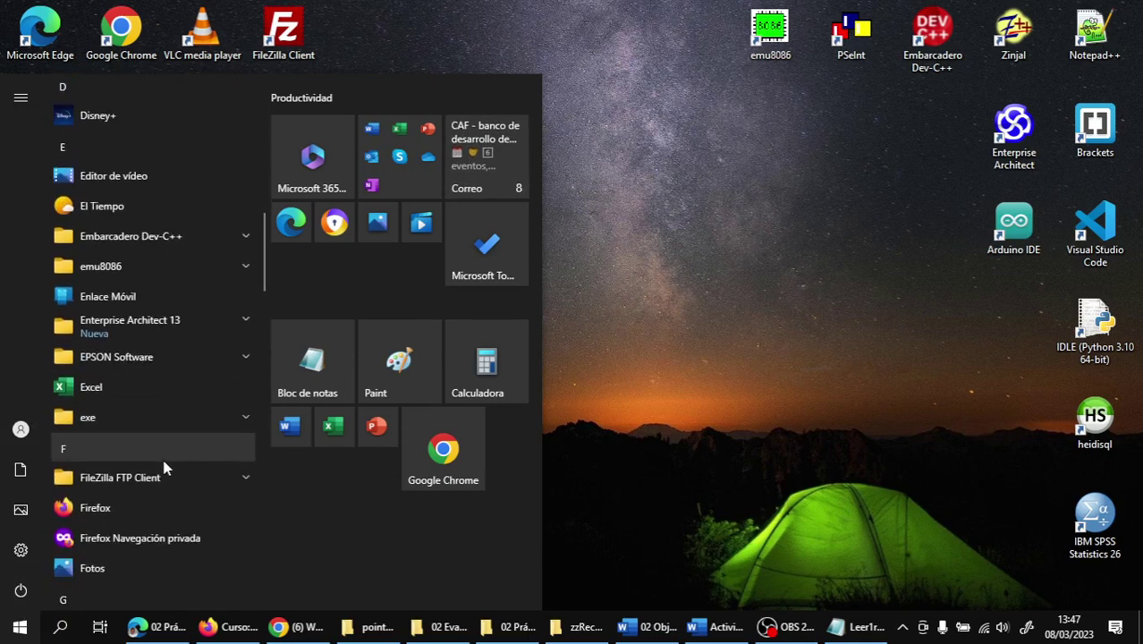
{"action": "scroll", "coordinate": [170, 463], "scroll_direction": "down", "scroll_amount": 3}
{"action": "scroll", "coordinate": [175, 462], "scroll_direction": "down", "scroll_amount": 5}
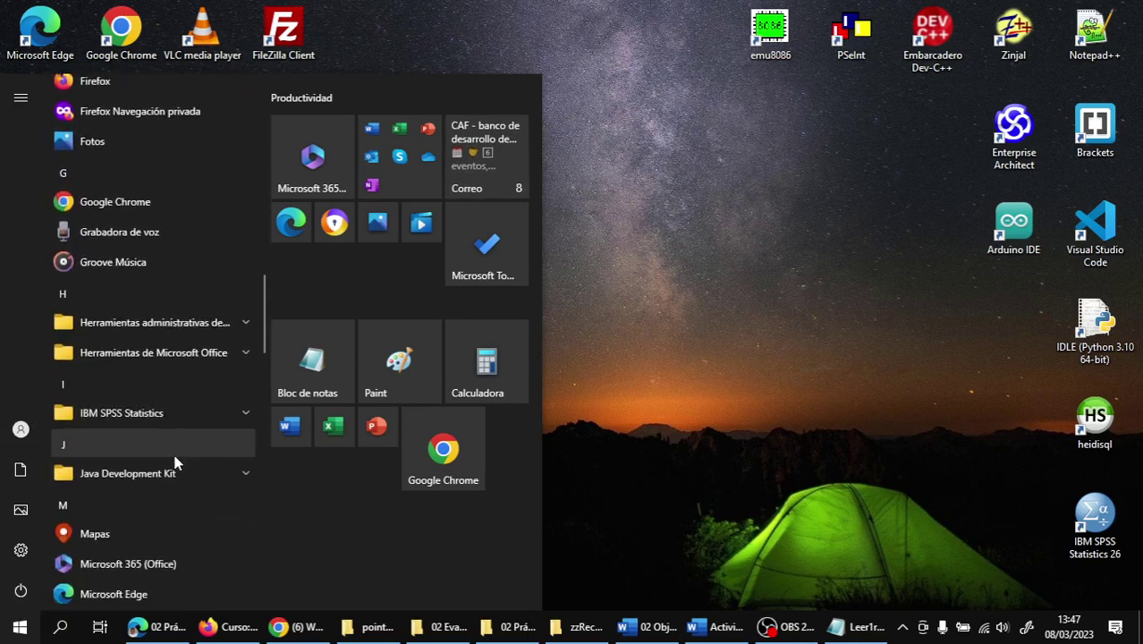
{"action": "scroll", "coordinate": [176, 461], "scroll_direction": "down", "scroll_amount": 8}
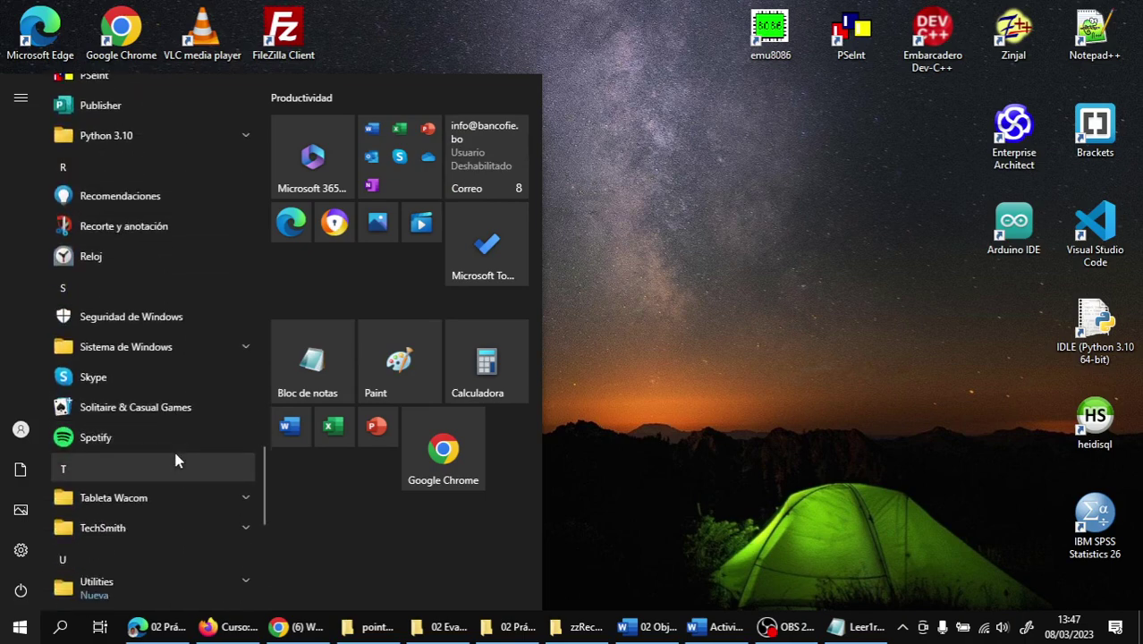
- Search Windows for "point", pin Pointofix to the taskbar, and move its icon to the first place beside Task View
{"action": "left_click", "coordinate": [60, 627]}
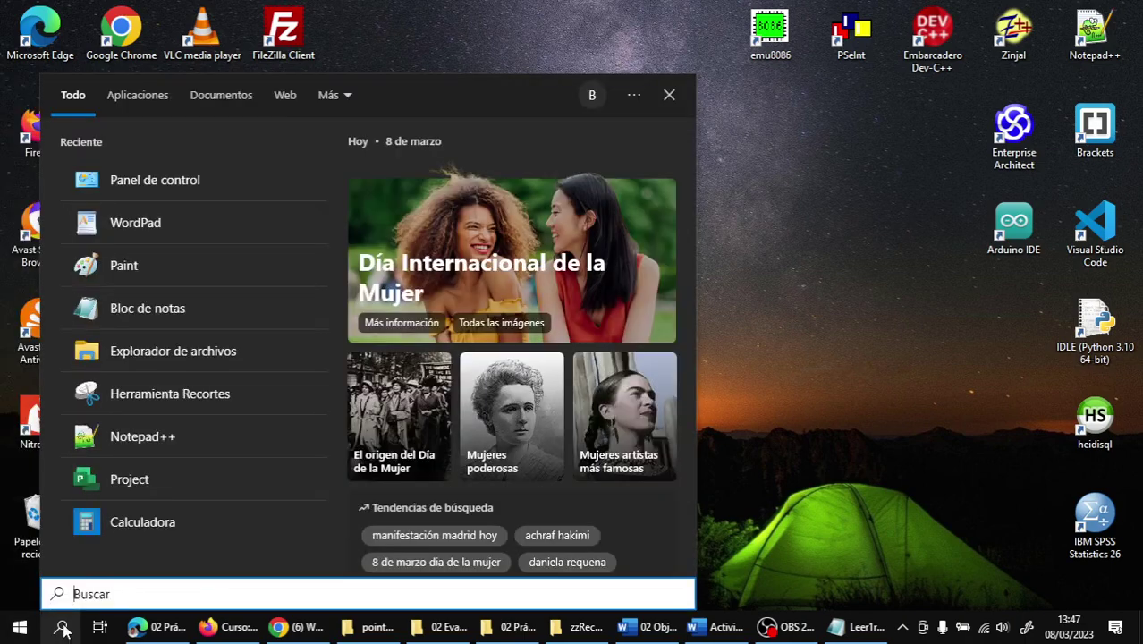
{"action": "type", "text": "point"}
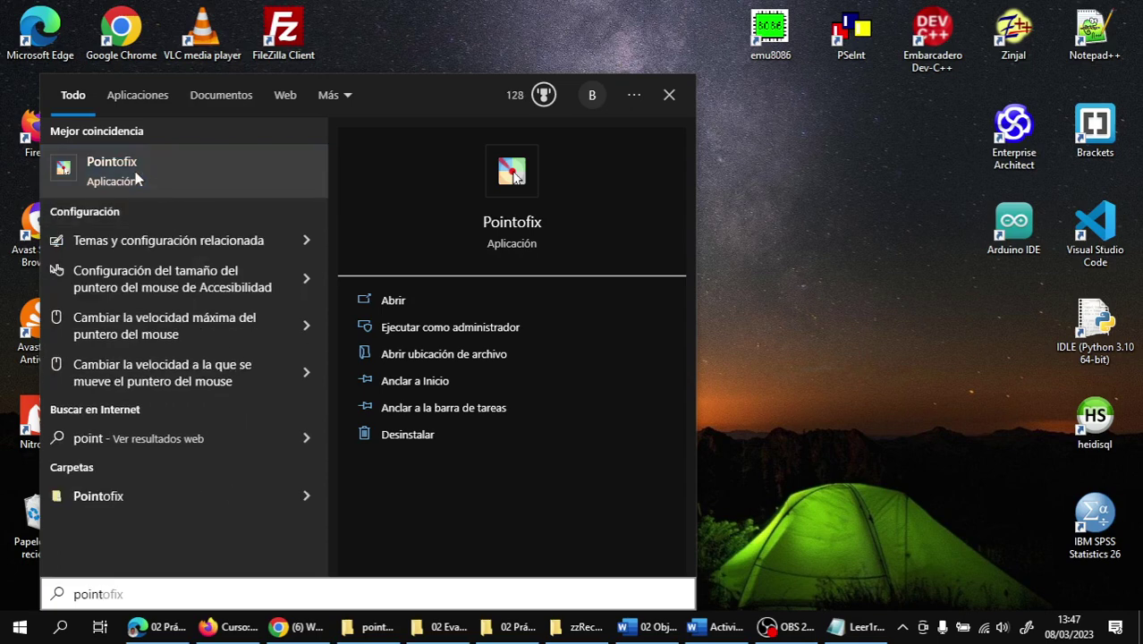
{"action": "right_click", "coordinate": [136, 178]}
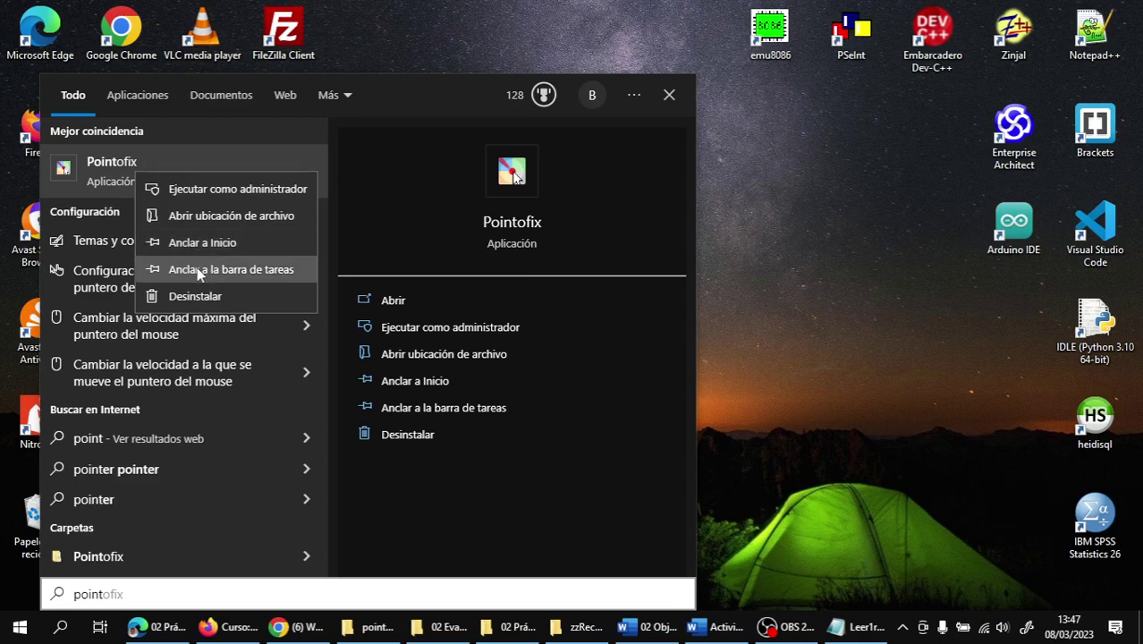
{"action": "left_click", "coordinate": [200, 271]}
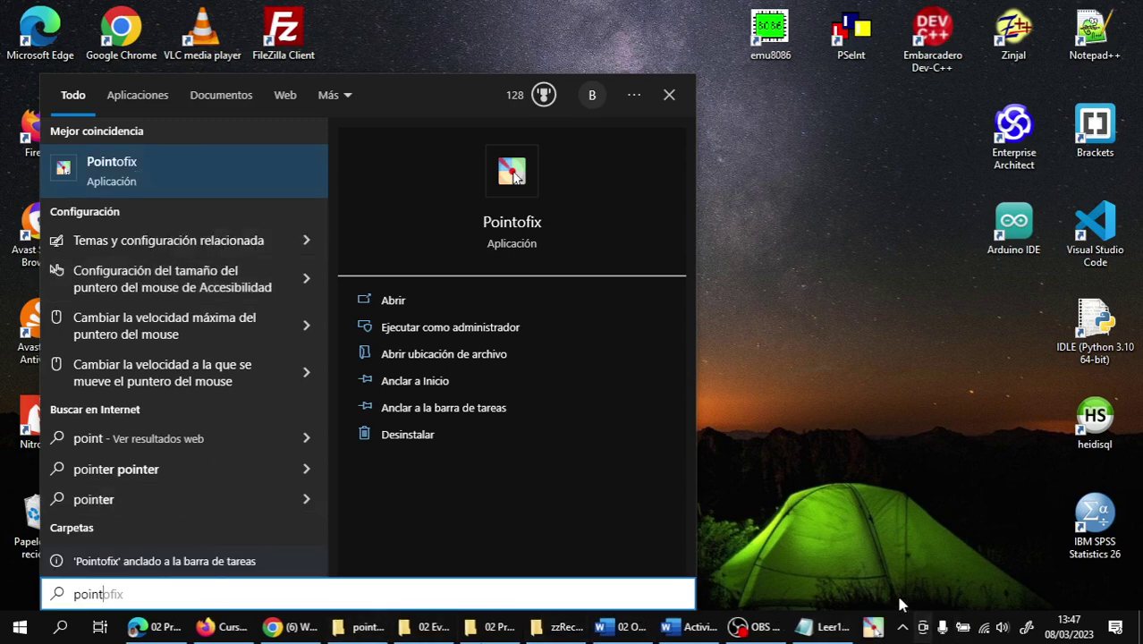
{"action": "left_click", "coordinate": [899, 603]}
{"action": "left_click_drag", "start_coordinate": [873, 627], "coordinate": [153, 636]}
{"action": "right_click", "coordinate": [465, 161]}
{"action": "left_click", "coordinate": [534, 229]}
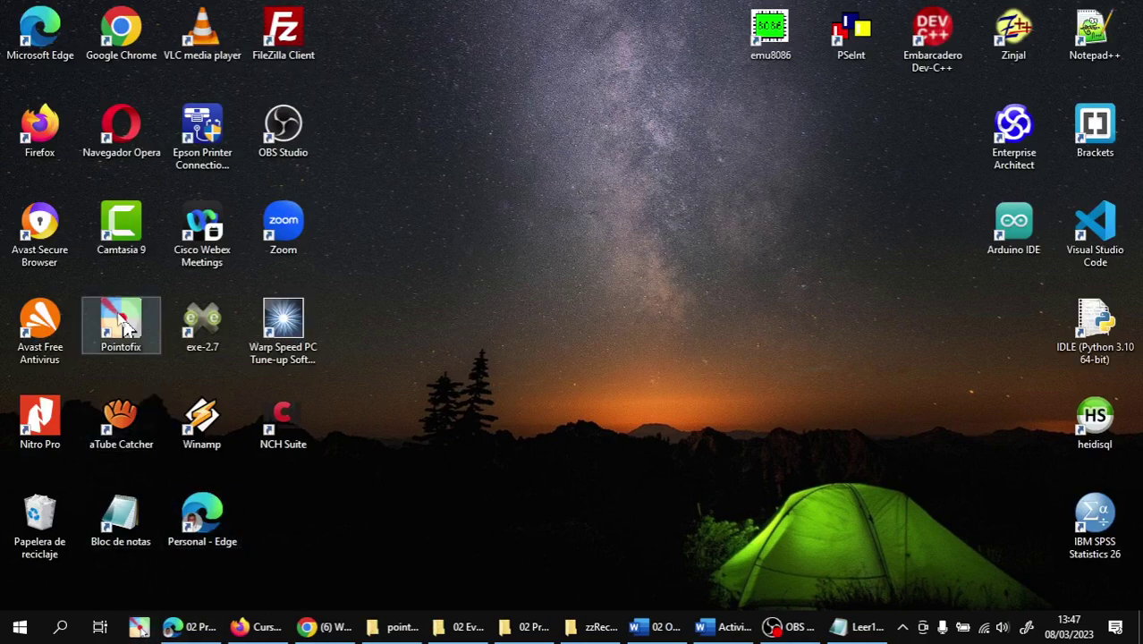
- Launch Pointofix and start its drawing mode with Iniciar to show the full Spanish toolbar
{"action": "left_click", "coordinate": [121, 321]}
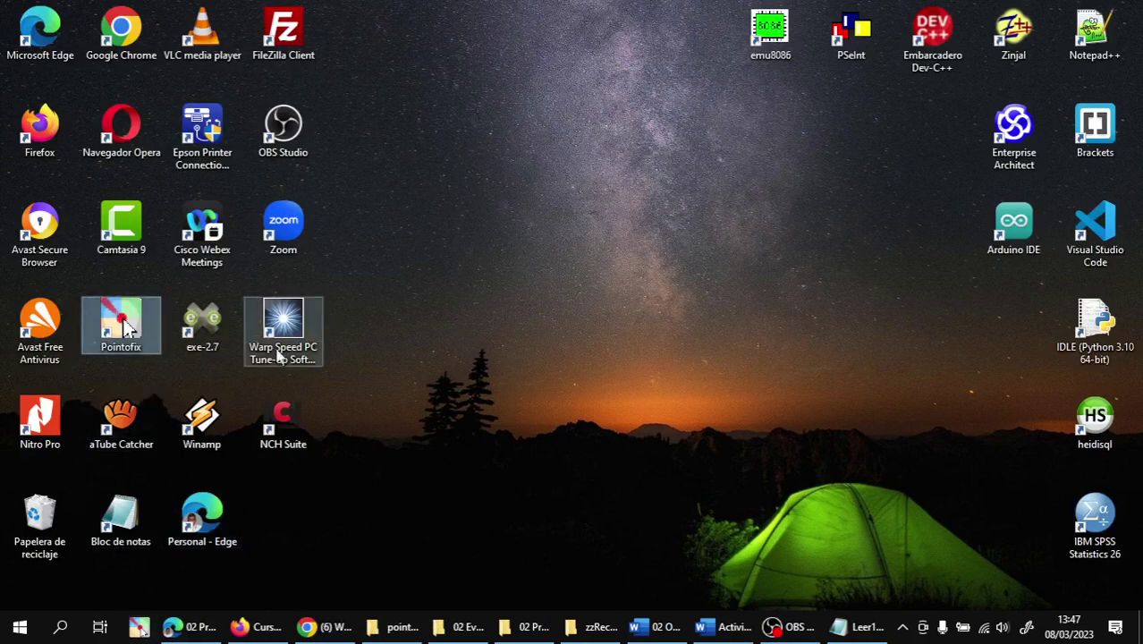
{"action": "left_click", "coordinate": [555, 374]}
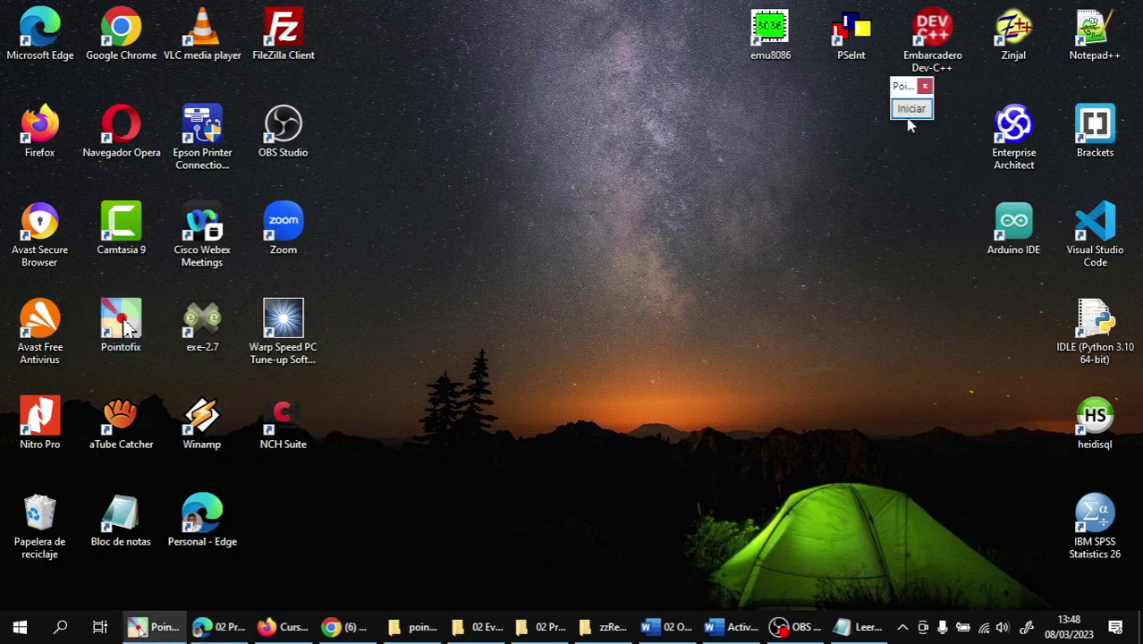
{"action": "left_click", "coordinate": [911, 108]}
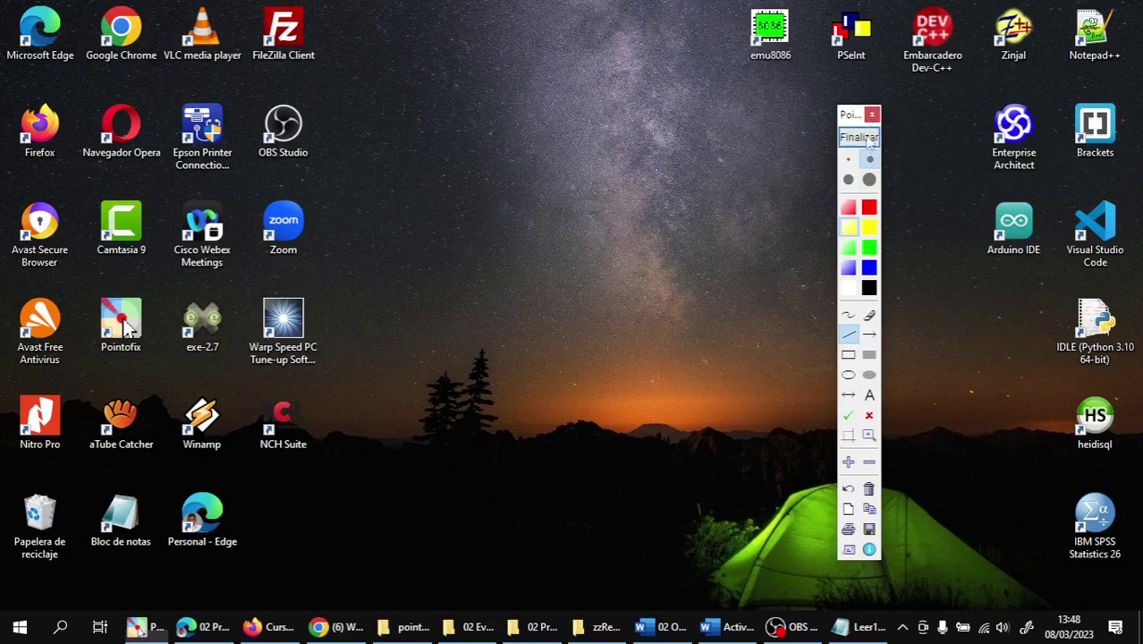
- Move the drawing toolbar clear of the area below the emu8086 icon and draw a yellow arrow pointing up at that icon
{"action": "left_click_drag", "start_coordinate": [849, 115], "coordinate": [932, 96]}
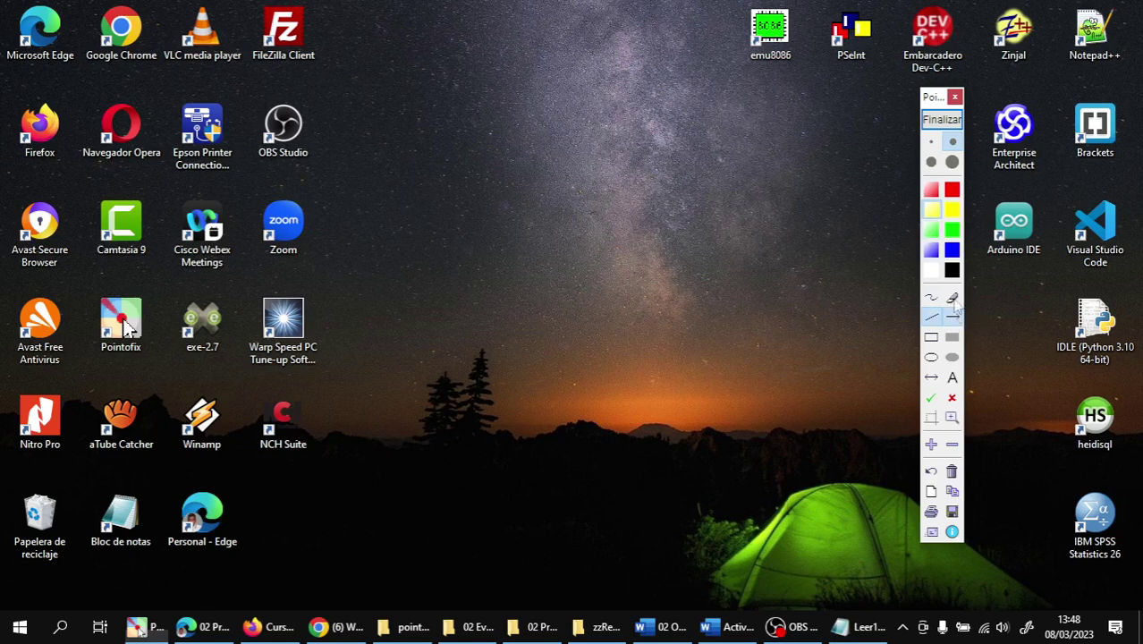
{"action": "left_click", "coordinate": [952, 317]}
{"action": "left_click_drag", "start_coordinate": [784, 223], "coordinate": [767, 65]}
- Write the yellow text label "Programa para escribir código Ensamblador" beneath the arrow's tail
{"action": "left_click", "coordinate": [951, 377]}
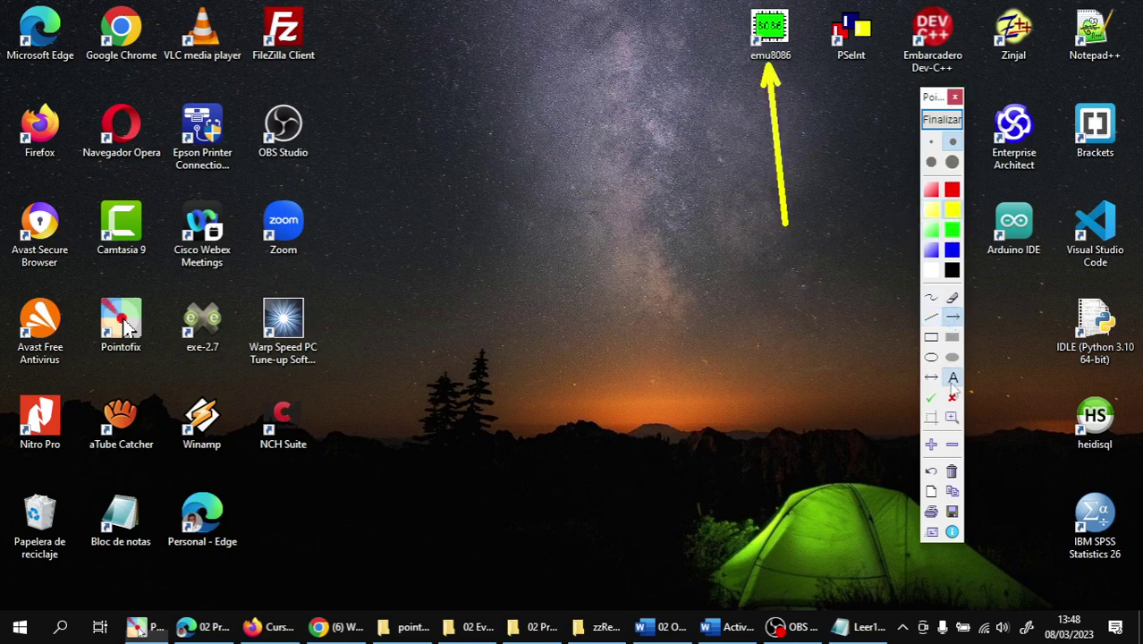
{"action": "left_click", "coordinate": [732, 261]}
{"action": "left_click", "coordinate": [1056, 342]}
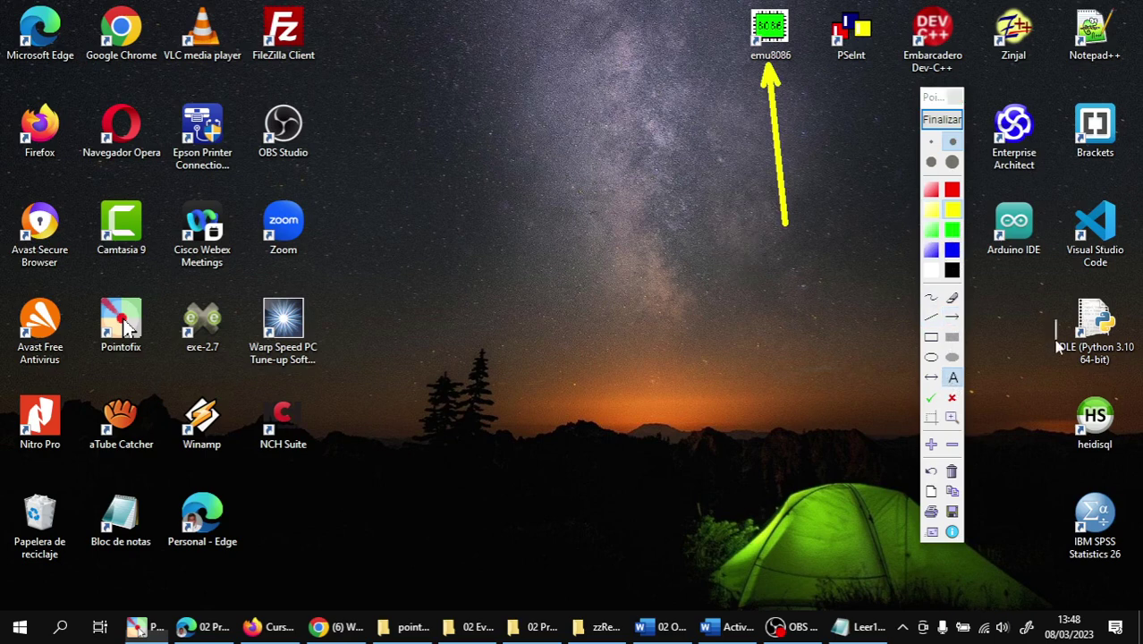
{"action": "left_click", "coordinate": [729, 261]}
{"action": "type", "text": "Programa"}
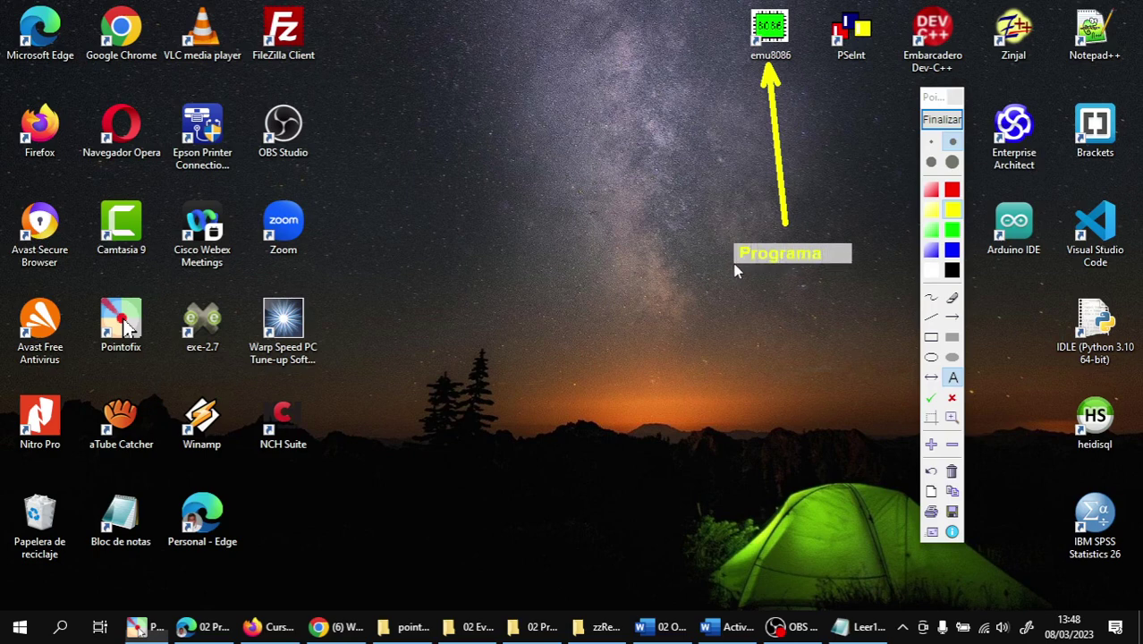
{"action": "type", "text": " para"}
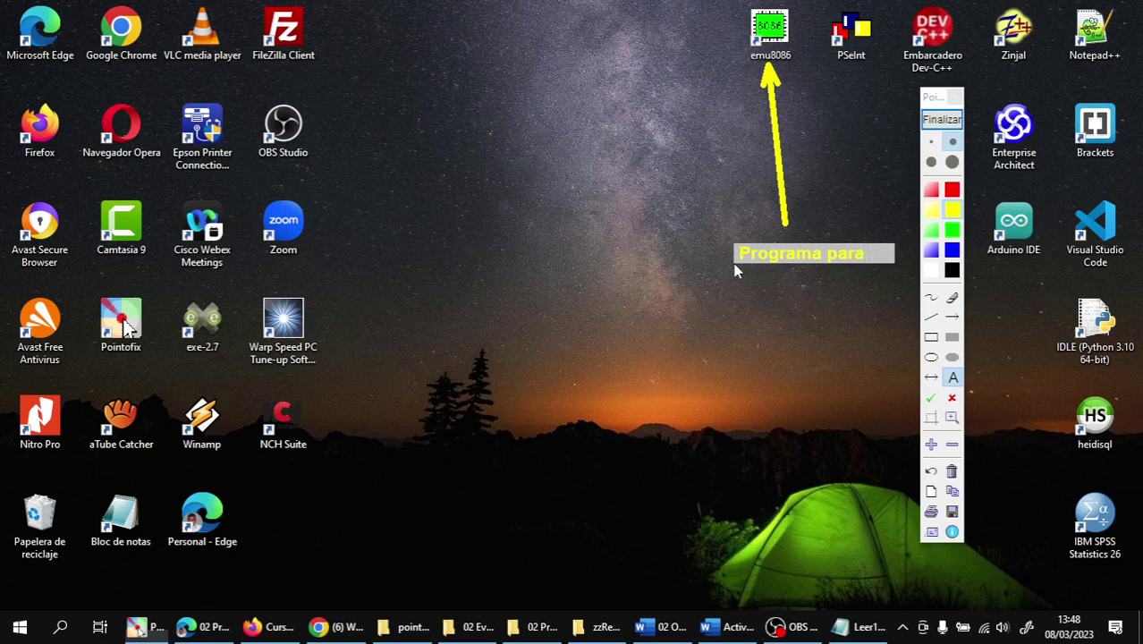
{"action": "key", "text": "BackSpace"}
{"action": "key", "text": "BackSpace"}
{"action": "key", "text": "BackSpace"}
{"action": "type", "text": "ara escrib"}
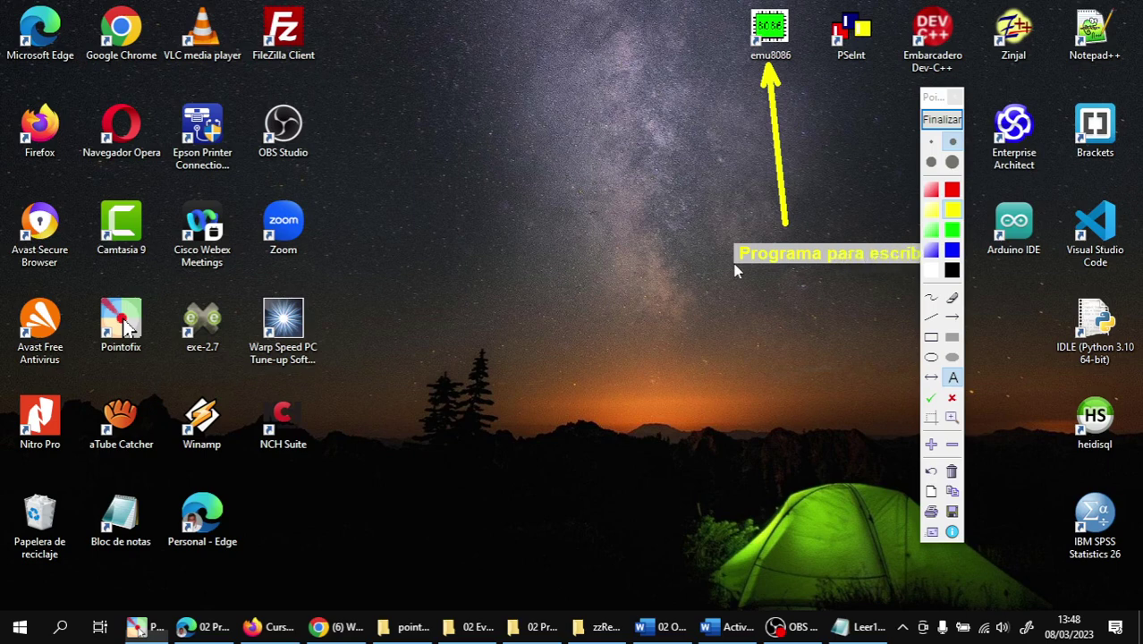
{"action": "type", "text": "ir código"}
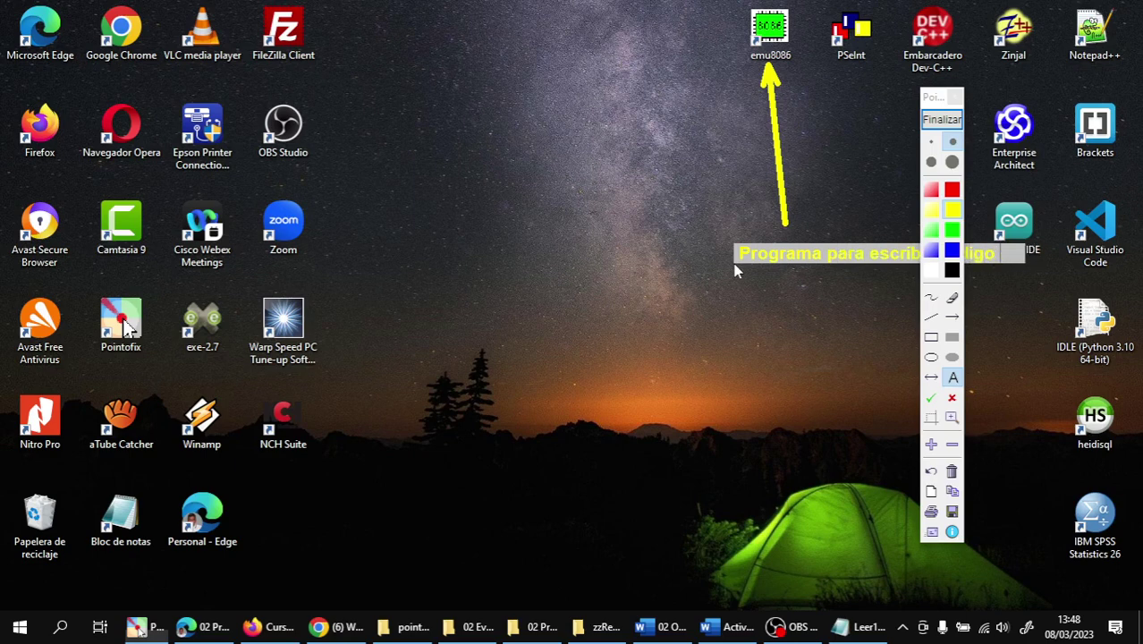
{"action": "type", "text": " Ensambla"}
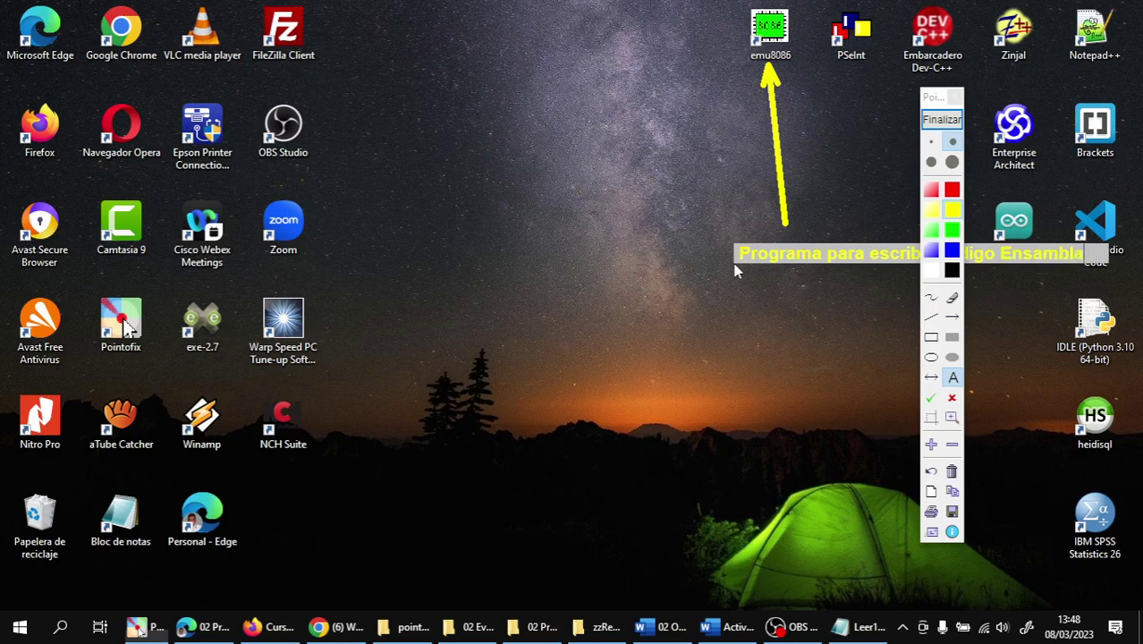
{"action": "type", "text": "dor"}
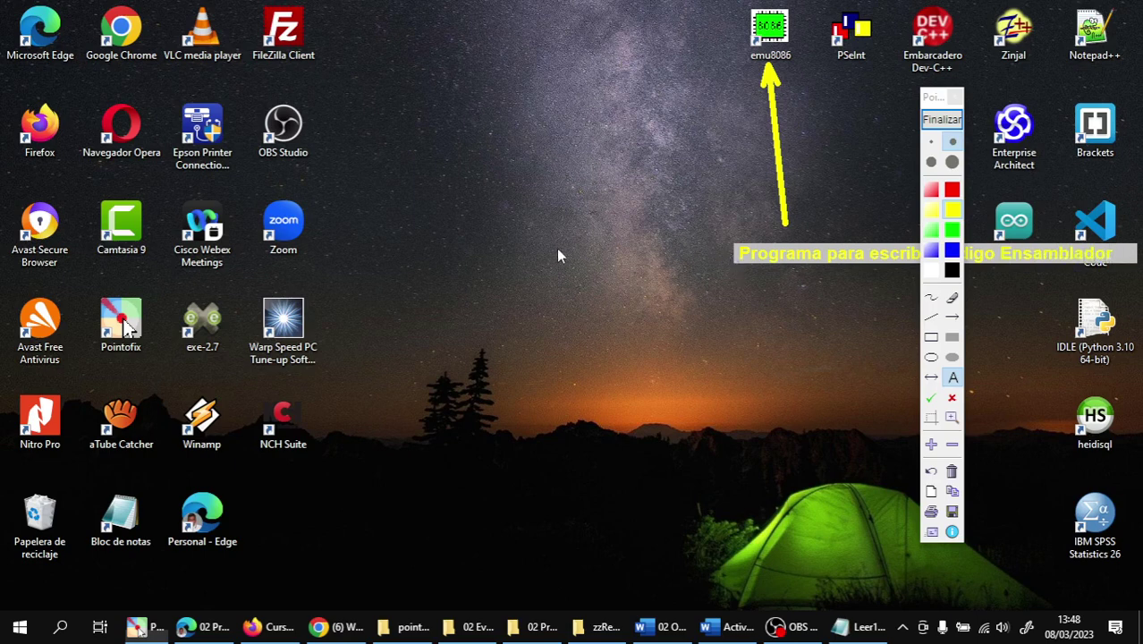
- Shift the text label so it fits centred under the arrow, and move the drawing toolbar off the label
{"action": "left_click", "coordinate": [528, 257]}
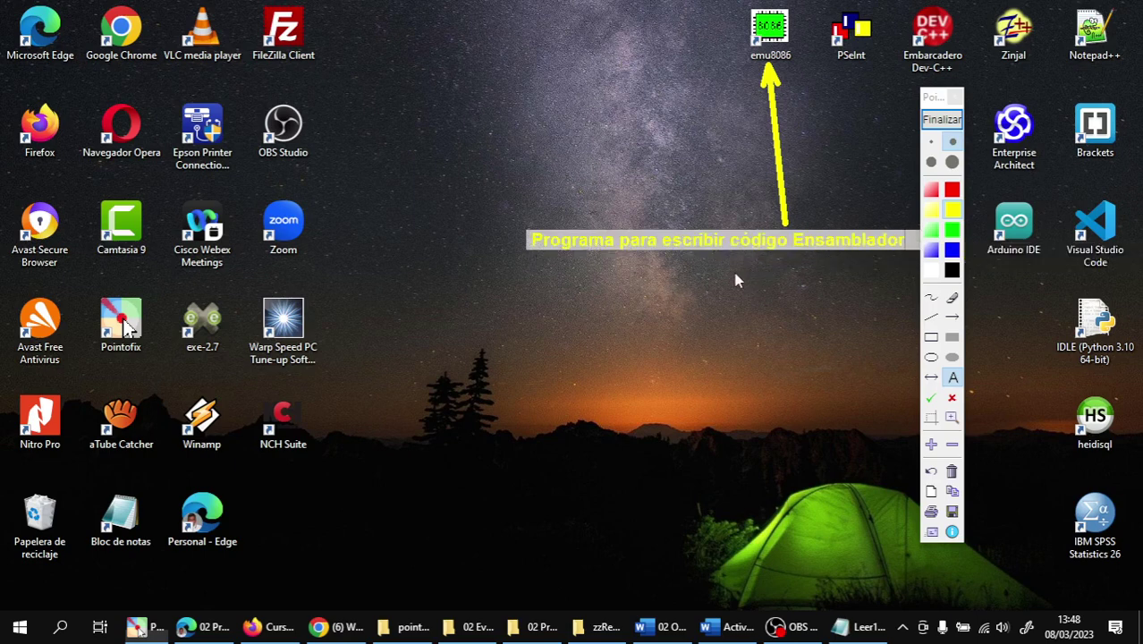
{"action": "left_click", "coordinate": [662, 276]}
{"action": "left_click", "coordinate": [615, 265]}
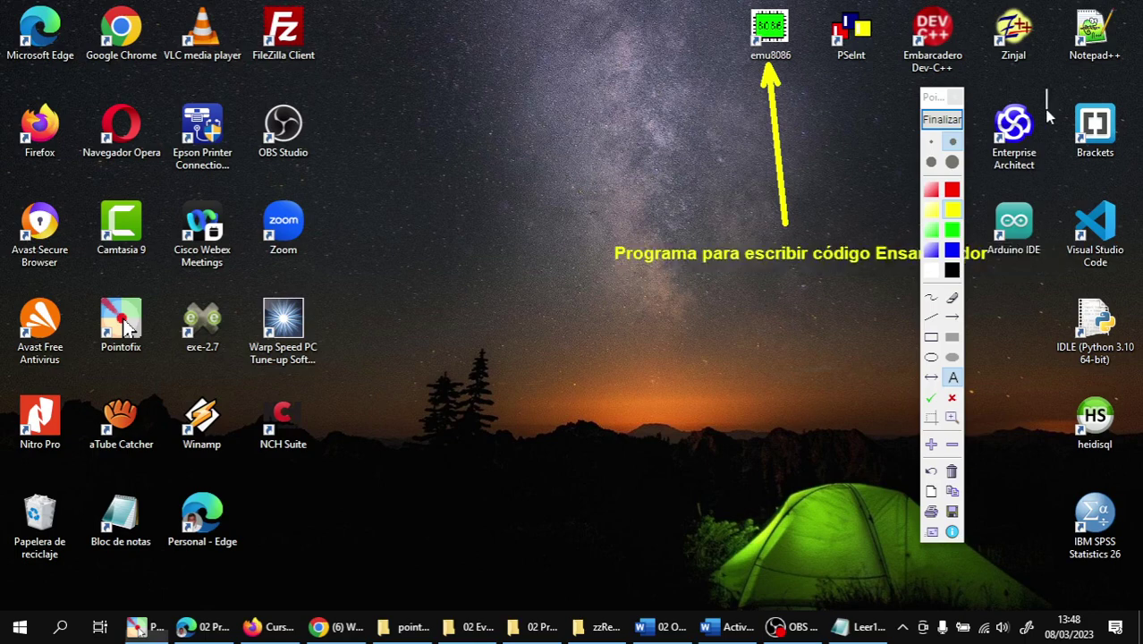
{"action": "left_click_drag", "start_coordinate": [934, 106], "coordinate": [354, 120]}
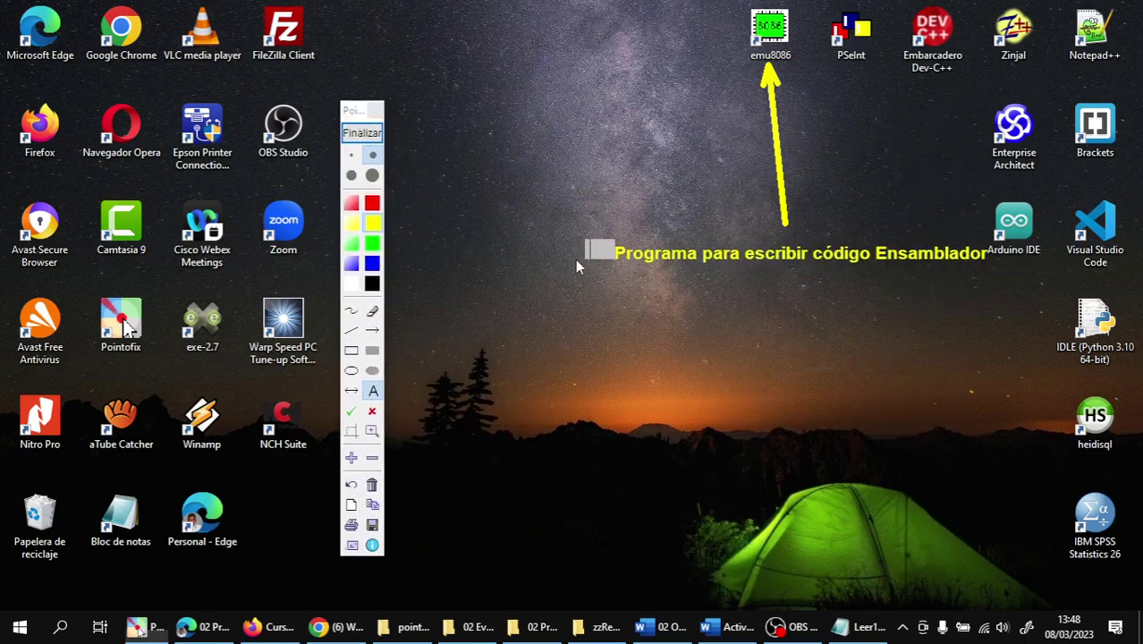
{"action": "left_click", "coordinate": [356, 116]}
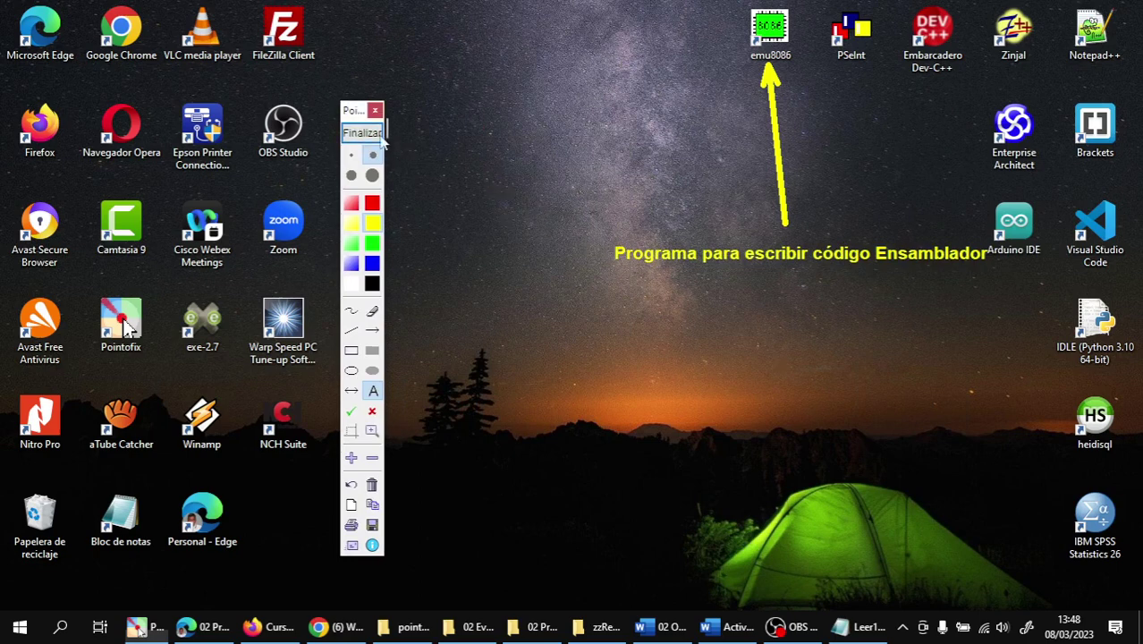
{"action": "left_click_drag", "start_coordinate": [350, 117], "coordinate": [522, 57]}
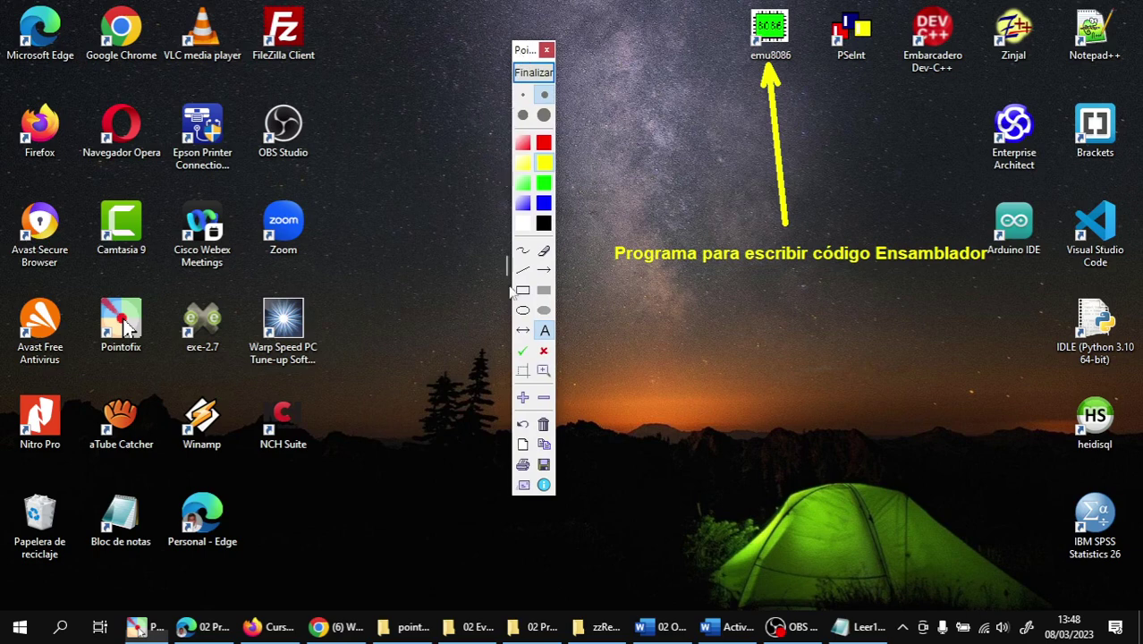
- Save the annotated screen capture as the PNG "Uso del programa Pointofix" in the 02 Prácticas de Windows folder of __Intro Info (H) 2023-1-2
{"action": "left_click", "coordinate": [543, 466]}
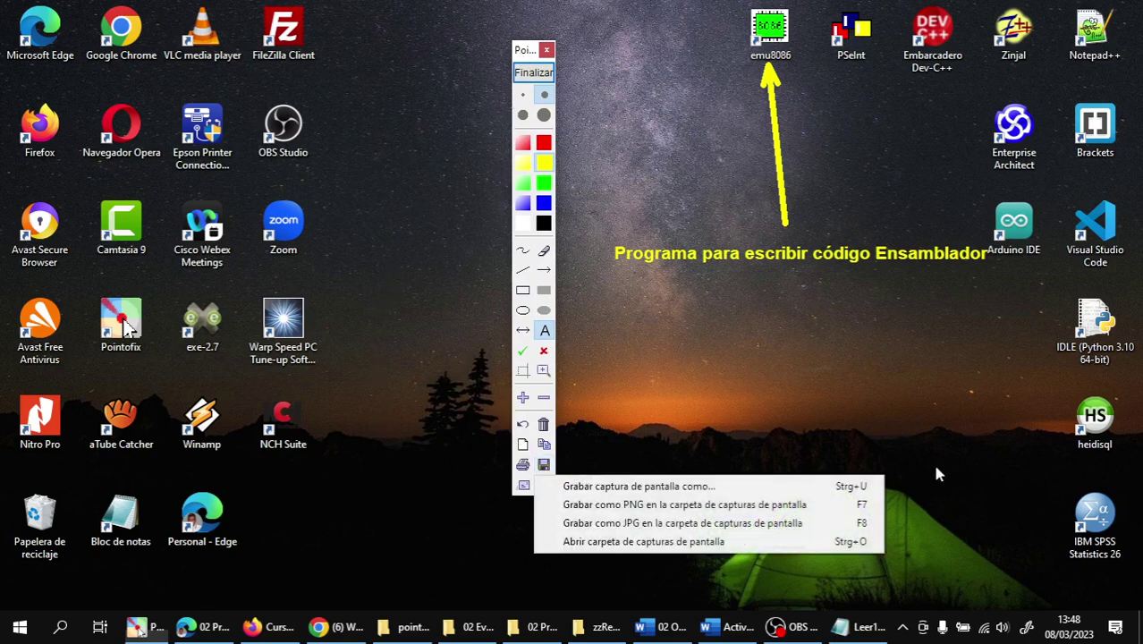
{"action": "left_click", "coordinate": [605, 487]}
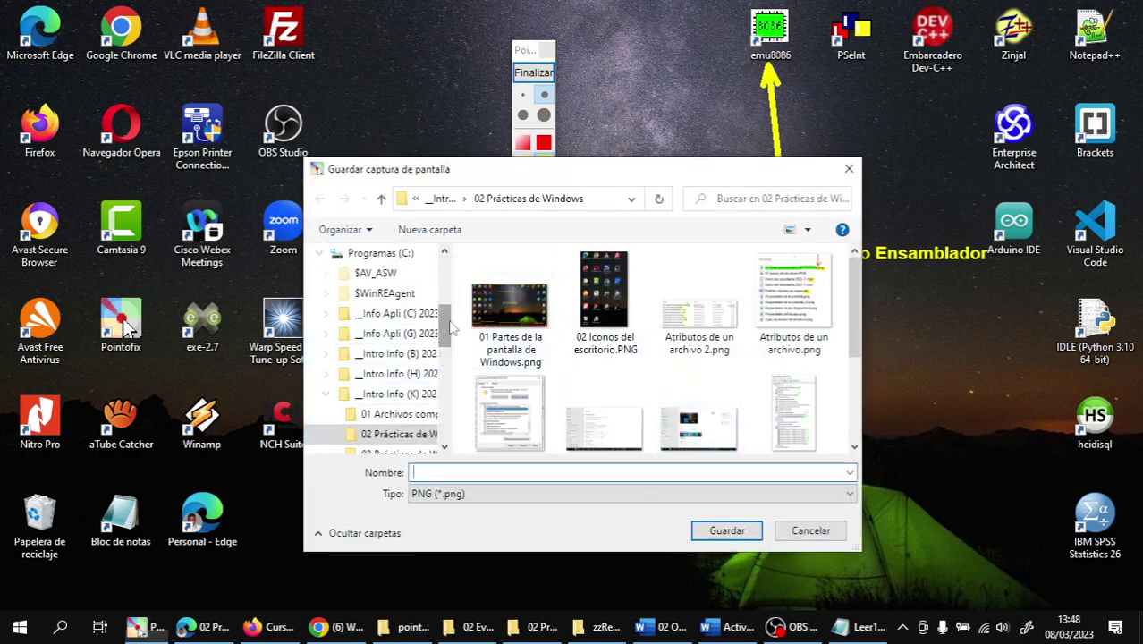
{"action": "left_click", "coordinate": [380, 254]}
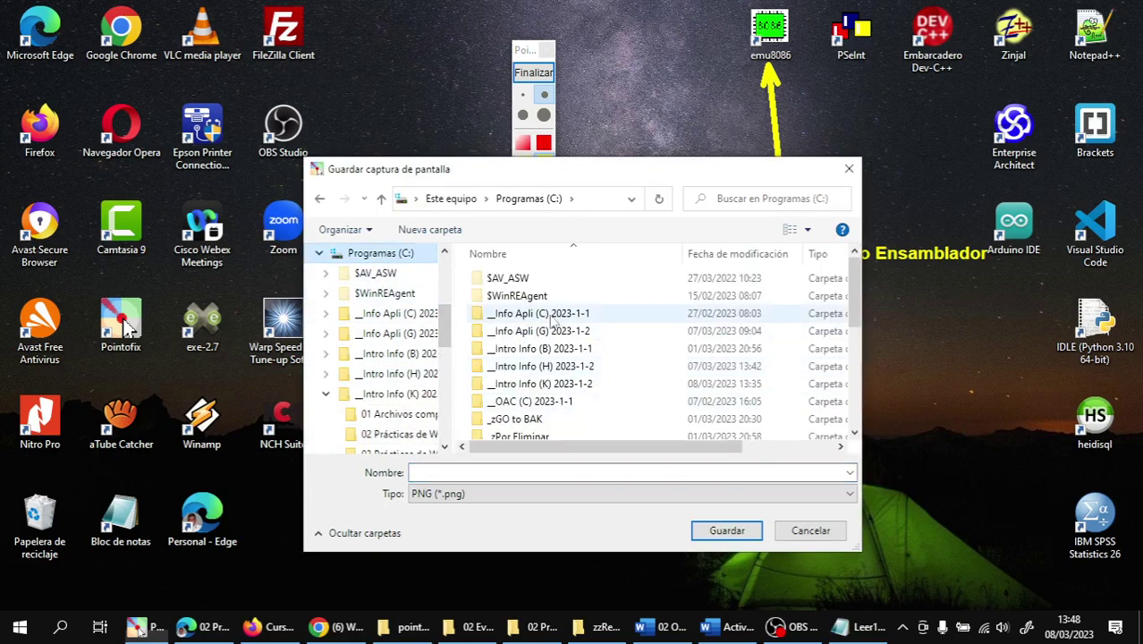
{"action": "double_click", "coordinate": [565, 368]}
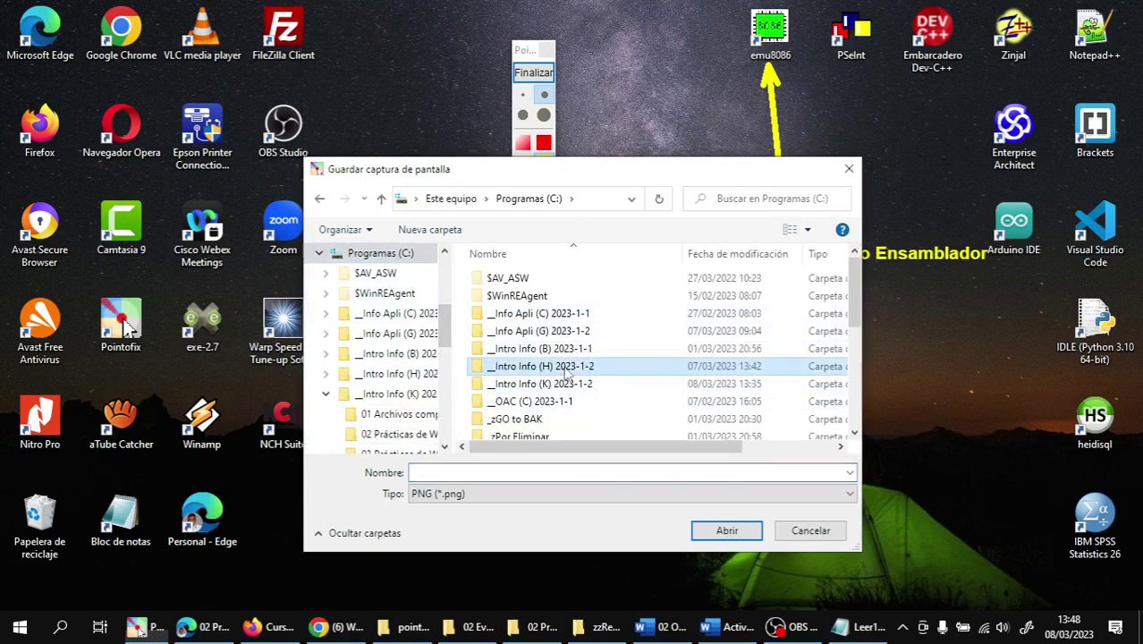
{"action": "double_click", "coordinate": [542, 296]}
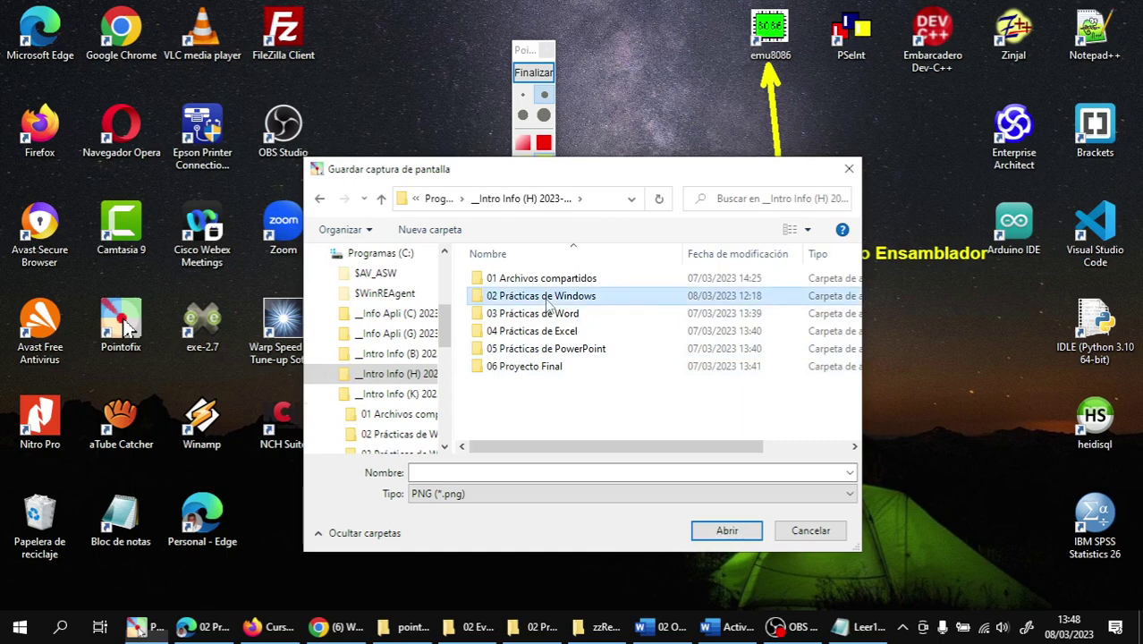
{"action": "left_click", "coordinate": [518, 472]}
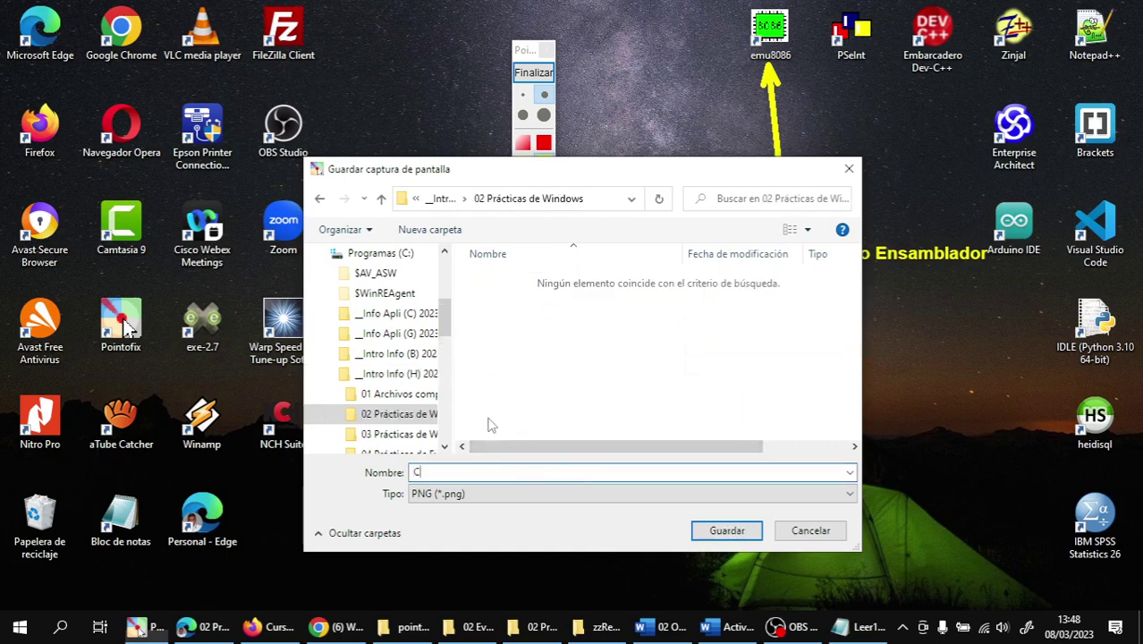
{"action": "type", "text": "Co"}
{"action": "type", "text": "ograma Pointofix"}
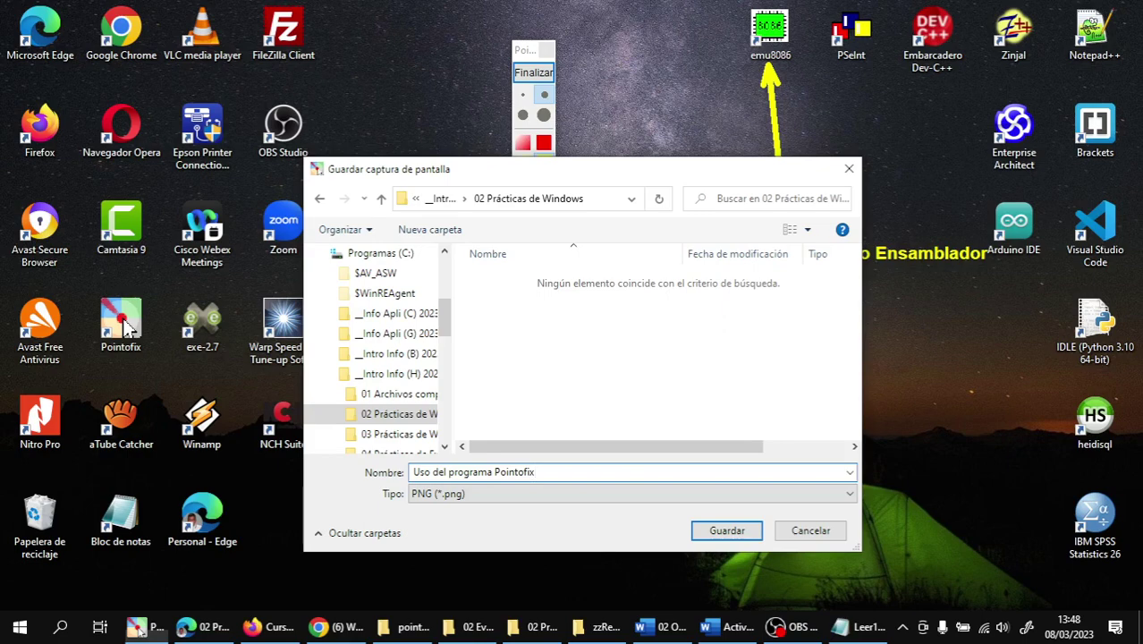
{"action": "key", "text": "Return"}
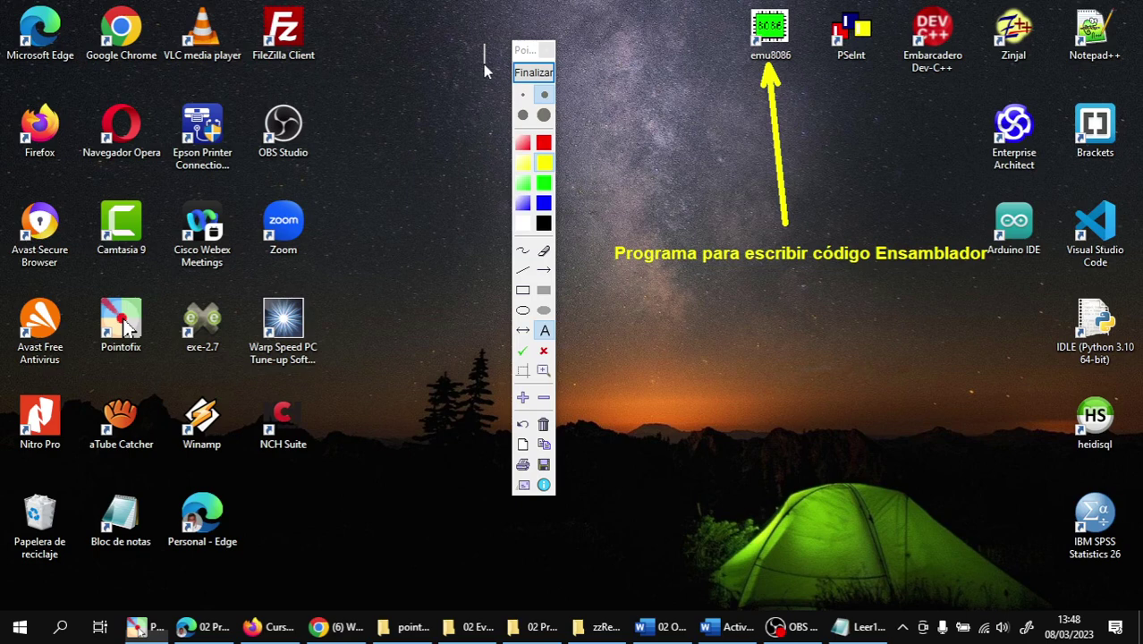
- Finish the annotation session by closing Pointofix, and switch to OBS Studio
{"action": "left_click", "coordinate": [537, 77]}
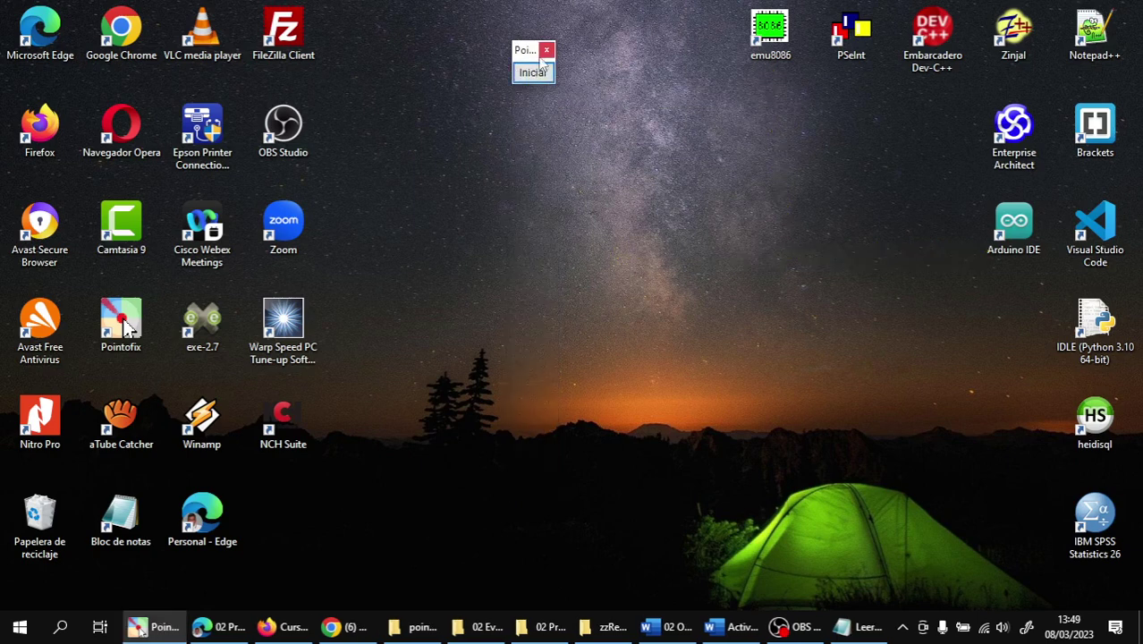
{"action": "left_click", "coordinate": [546, 50]}
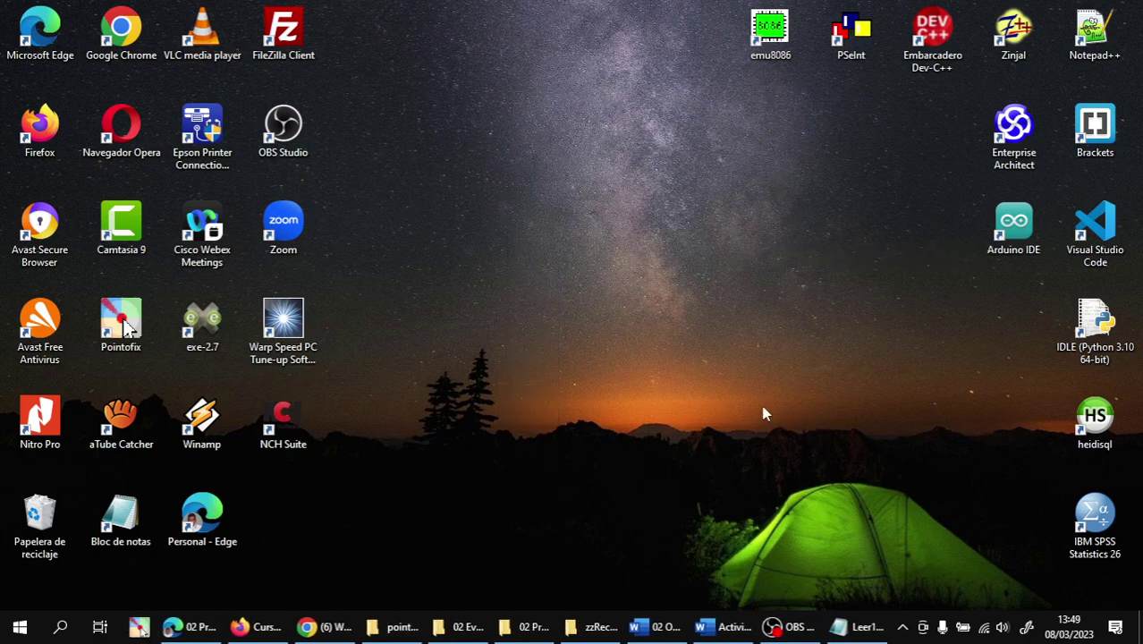
{"action": "left_click", "coordinate": [791, 626]}
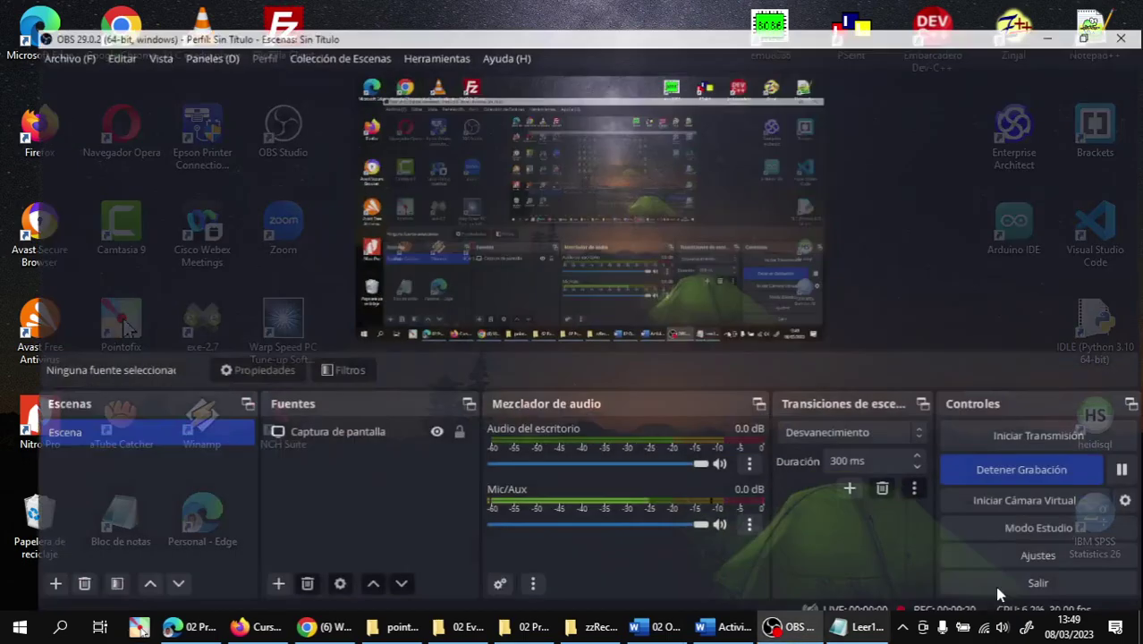